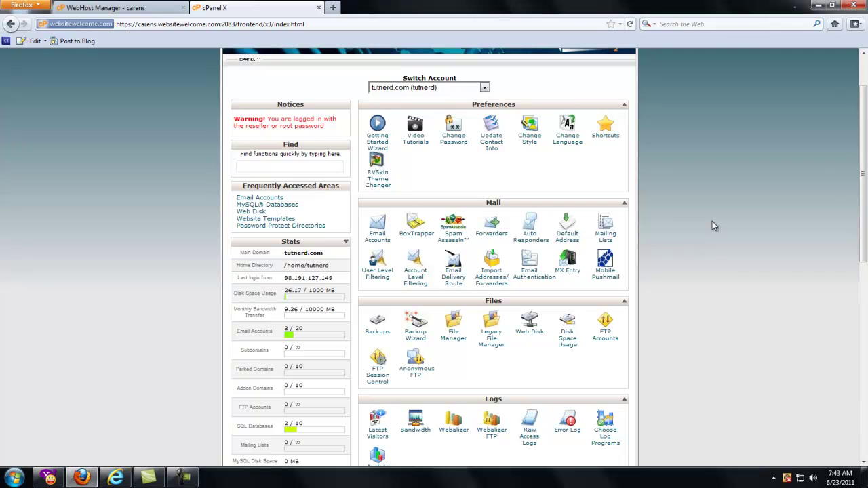
Step: Create the MySQL database tutnerd_smftwo by entering smftwo as the new database name
{"action": "scroll", "coordinate": [712, 226], "scroll_direction": "down", "scroll_amount": 2}
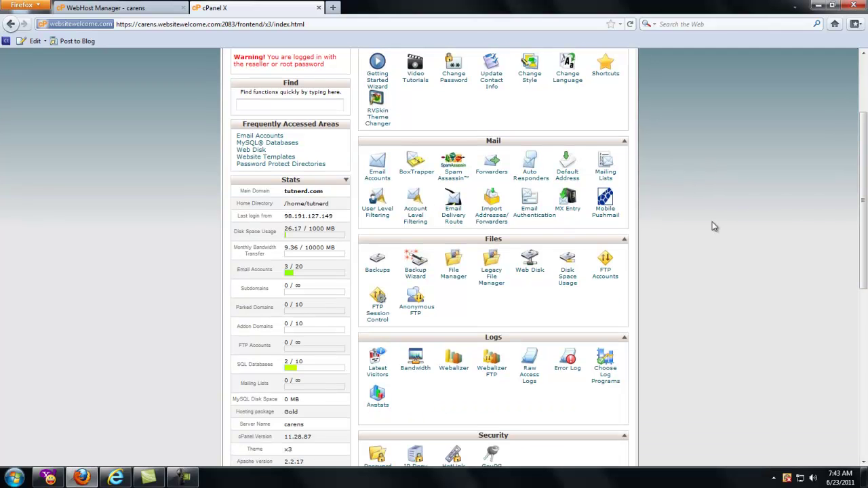
{"action": "scroll", "coordinate": [712, 226], "scroll_direction": "down", "scroll_amount": 10}
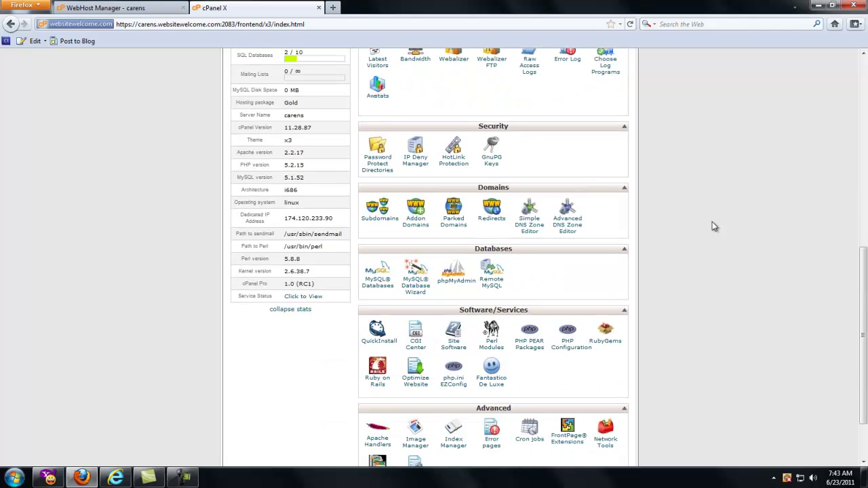
{"action": "scroll", "coordinate": [713, 226], "scroll_direction": "down", "scroll_amount": 2}
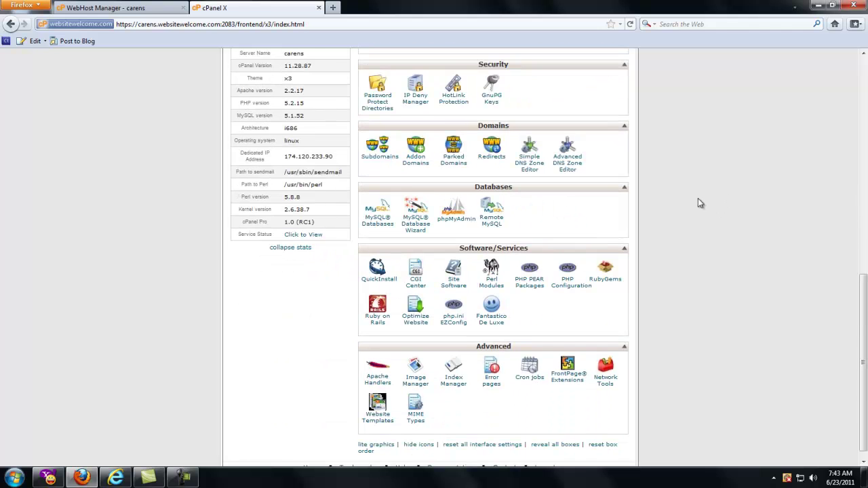
{"action": "left_click", "coordinate": [382, 229]}
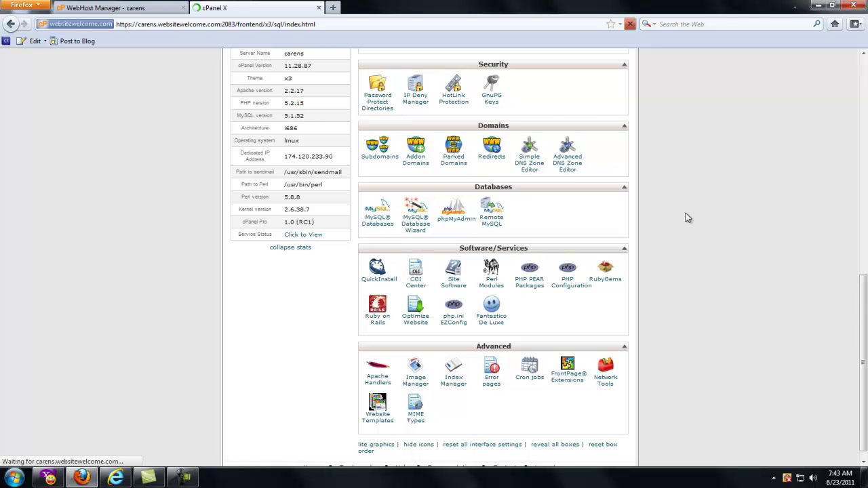
{"action": "scroll", "coordinate": [687, 217], "scroll_direction": "down", "scroll_amount": 3}
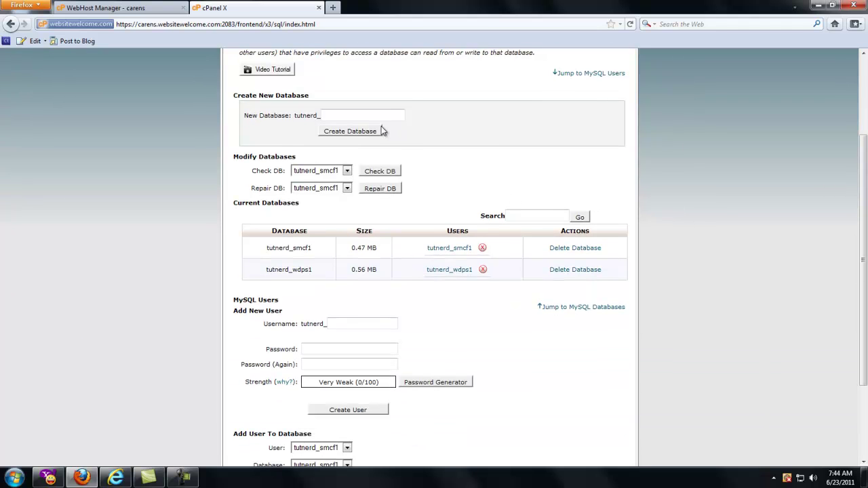
{"action": "left_click", "coordinate": [371, 119]}
{"action": "left_click_drag", "start_coordinate": [233, 300], "coordinate": [292, 312]}
{"action": "left_click", "coordinate": [307, 310]}
{"action": "left_click_drag", "start_coordinate": [295, 115], "coordinate": [320, 115]}
{"action": "left_click", "coordinate": [318, 115]}
{"action": "left_click", "coordinate": [329, 115]}
{"action": "type", "text": "smftwo"}
{"action": "left_click", "coordinate": [370, 136]}
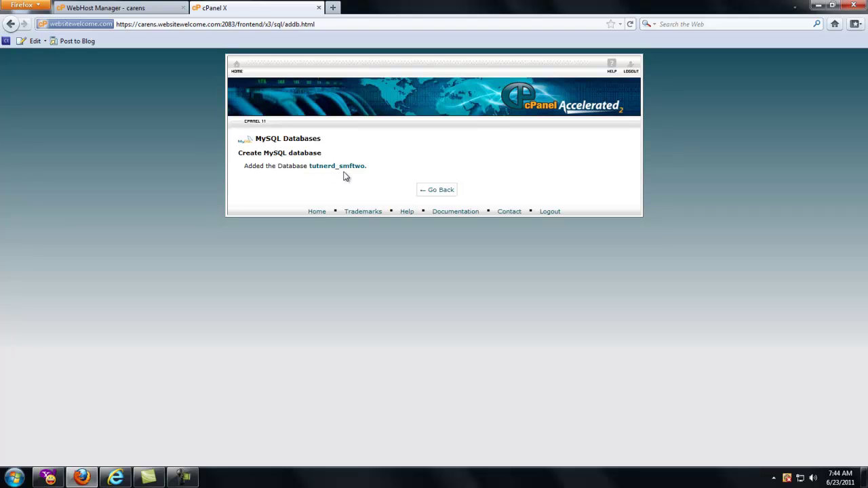
Step: Fill in the new MySQL user form with username tut and a matching Very Strong password
{"action": "left_click", "coordinate": [432, 195]}
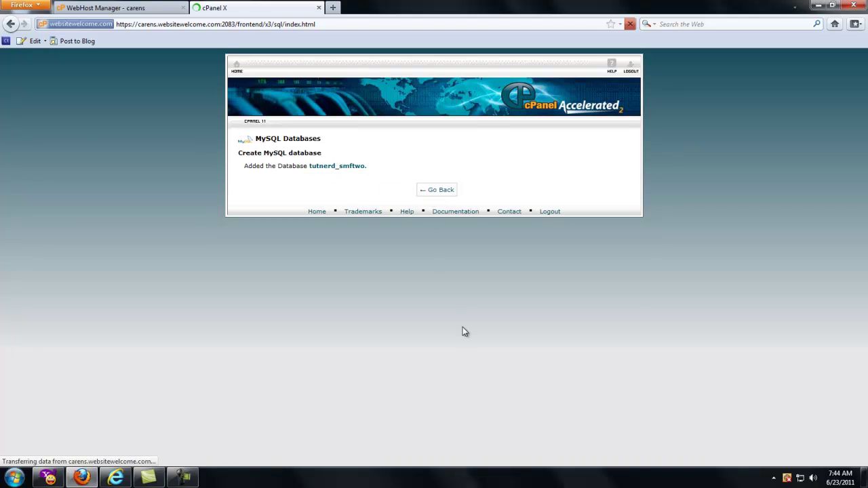
{"action": "scroll", "coordinate": [573, 312], "scroll_direction": "down", "scroll_amount": 5}
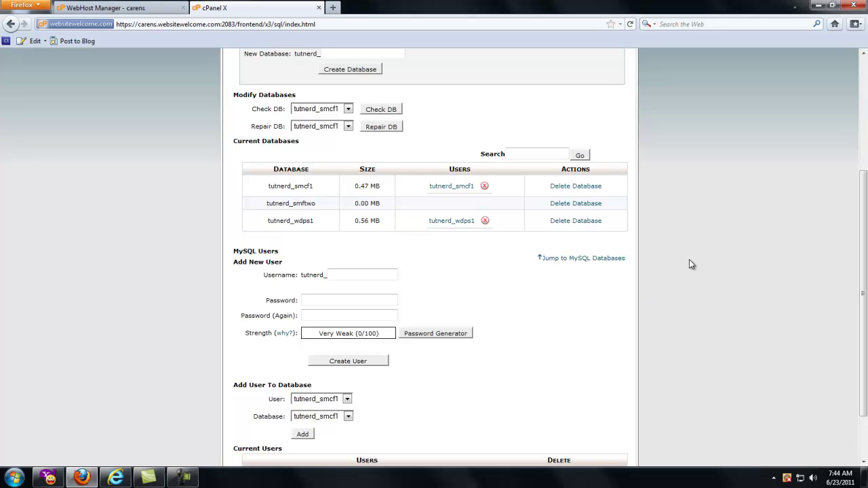
{"action": "left_click", "coordinate": [363, 275]}
{"action": "type", "text": "tut"}
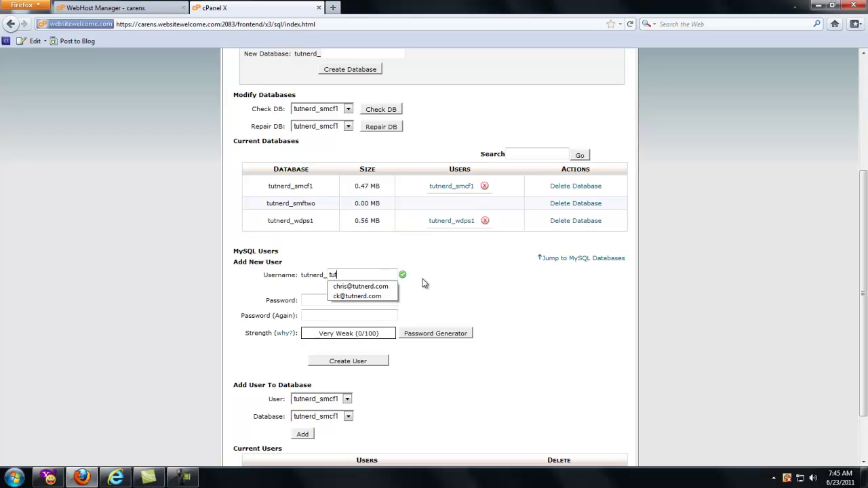
{"action": "key", "text": "Tab"}
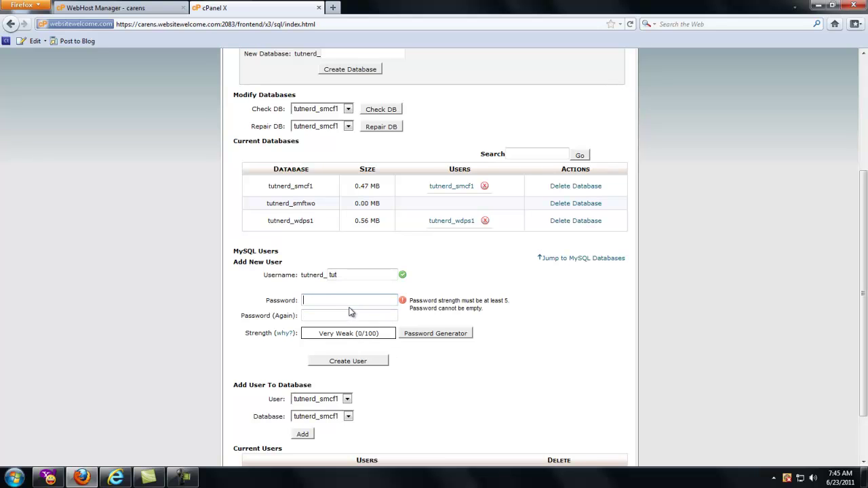
{"action": "type", "text": "********"}
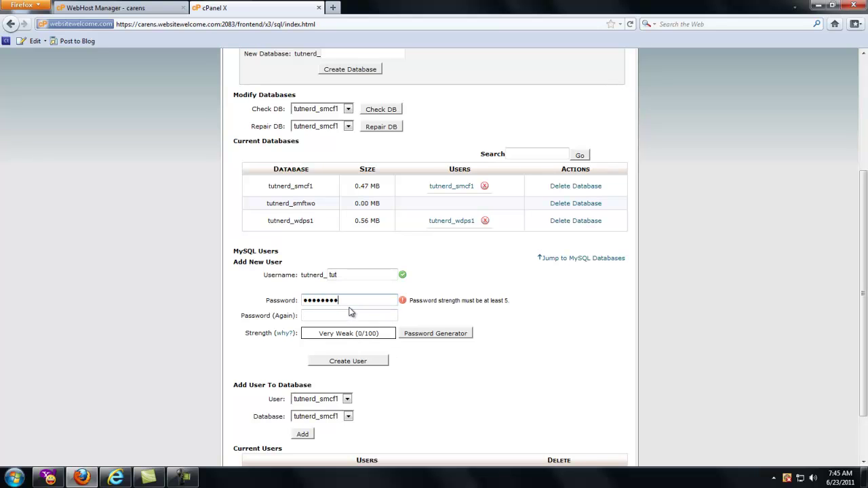
{"action": "key", "text": "Tab"}
{"action": "type", "text": "********"}
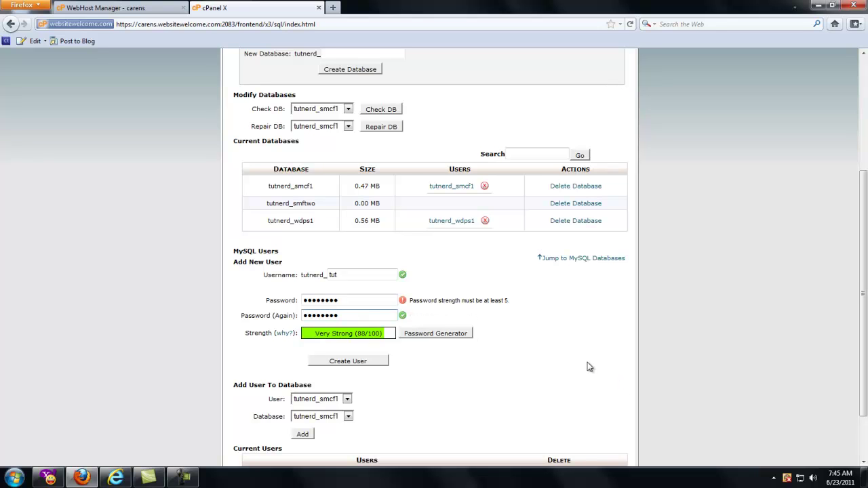
{"action": "key", "text": "Tab"}
{"action": "key", "text": "Tab"}
{"action": "key", "text": "Tab"}
{"action": "key", "text": "Tab"}
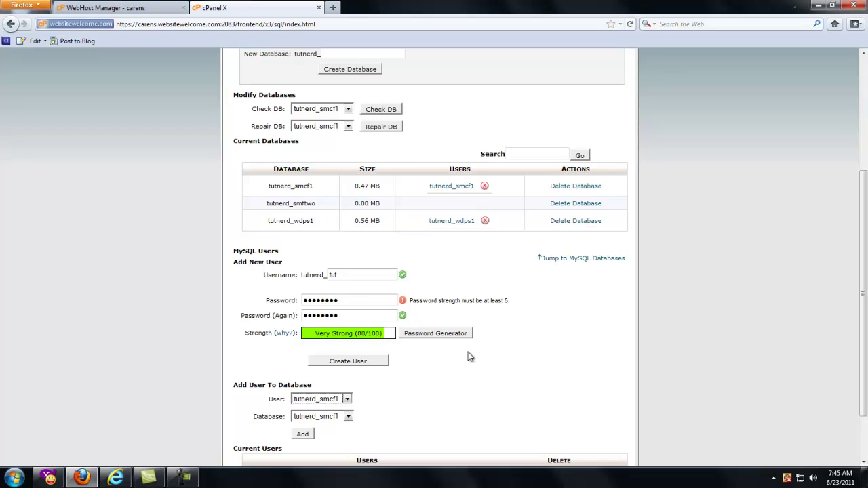
{"action": "double_click", "coordinate": [369, 301]}
{"action": "type", "text": "******"}
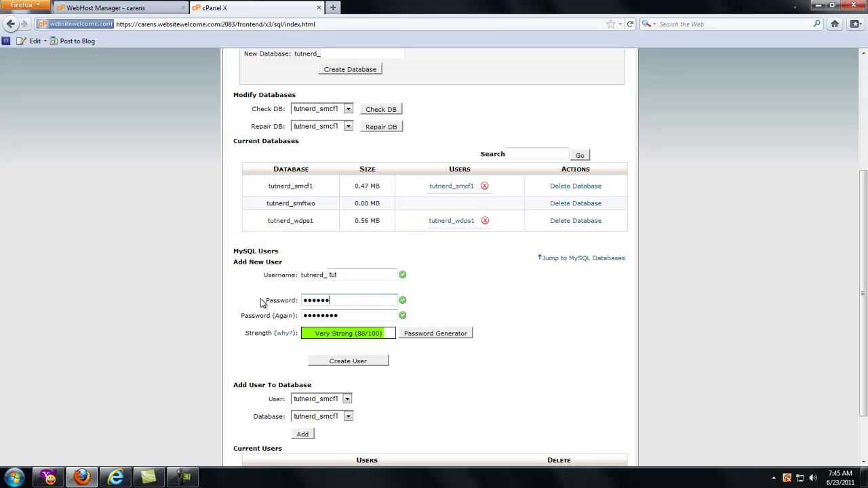
{"action": "type", "text": "**"}
{"action": "key", "text": "Tab"}
{"action": "key", "text": "Tab"}
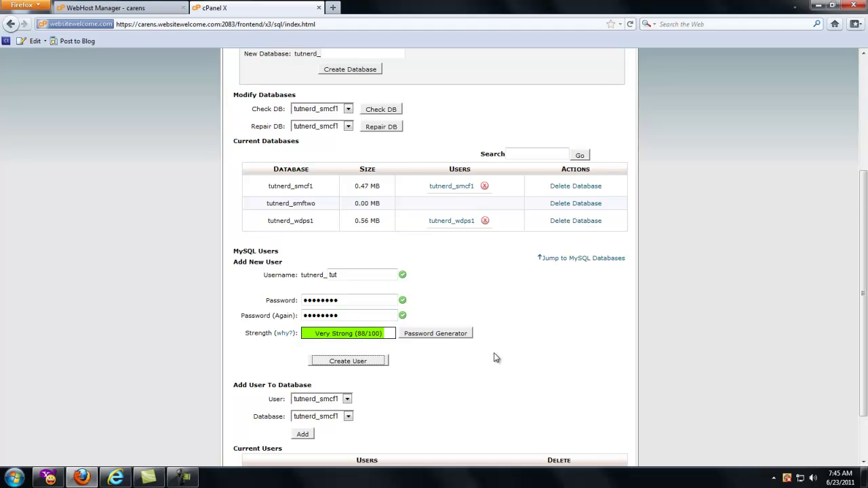
Step: Add user tutnerd_smcf1 to database tutnerd_smftwo and grant ALL PRIVILEGES
{"action": "scroll", "coordinate": [485, 361], "scroll_direction": "down", "scroll_amount": 2}
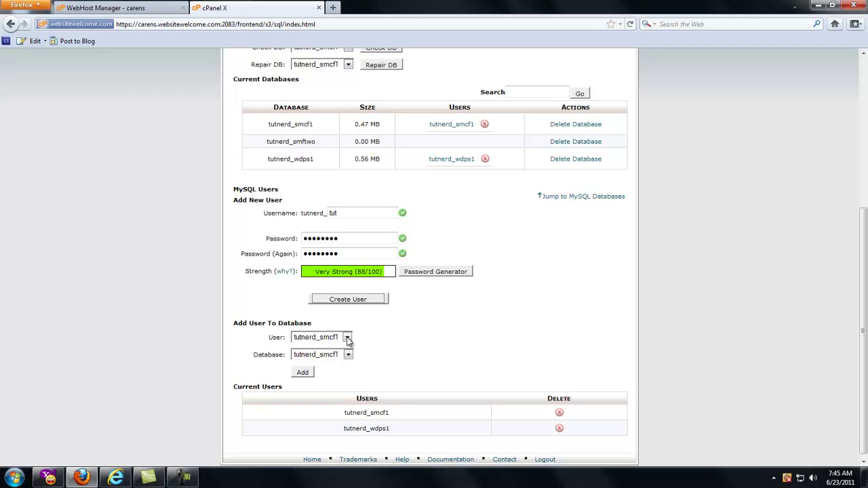
{"action": "left_click", "coordinate": [347, 339]}
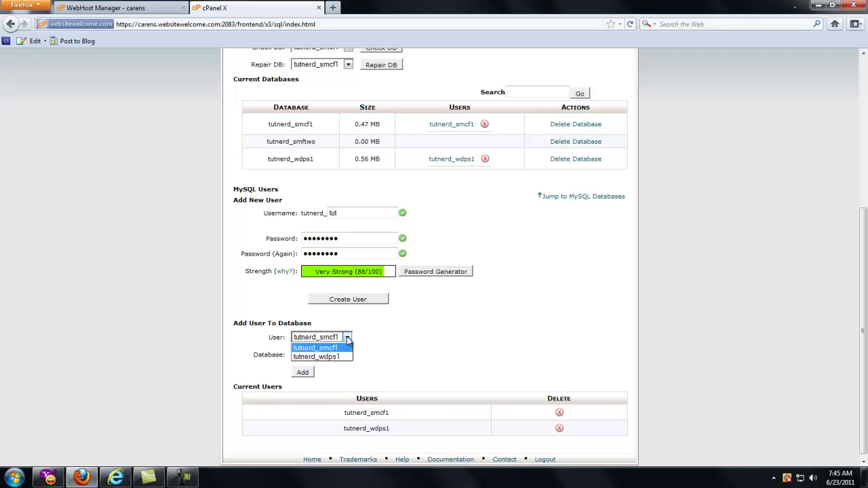
{"action": "left_click", "coordinate": [347, 340]}
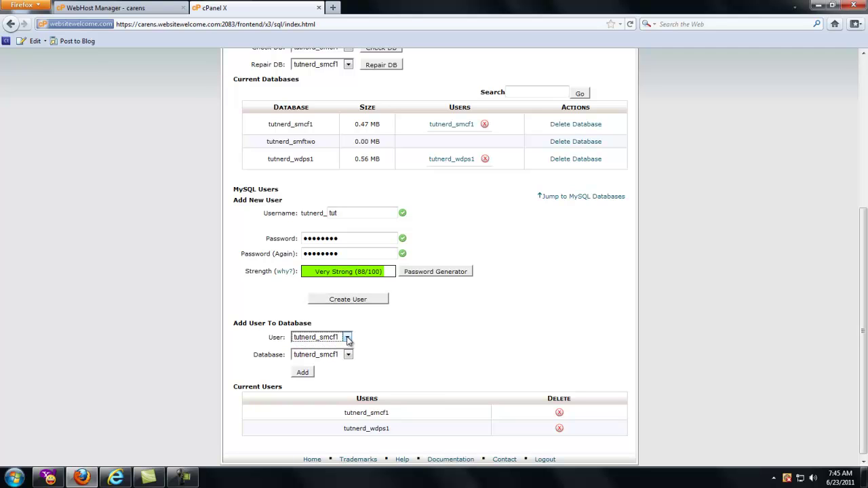
{"action": "left_click", "coordinate": [346, 339]}
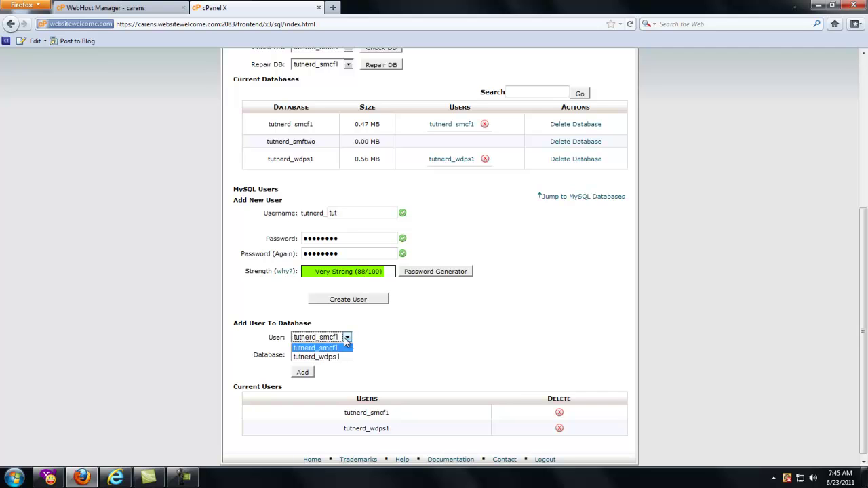
{"action": "left_click", "coordinate": [345, 348]}
{"action": "left_click", "coordinate": [348, 354]}
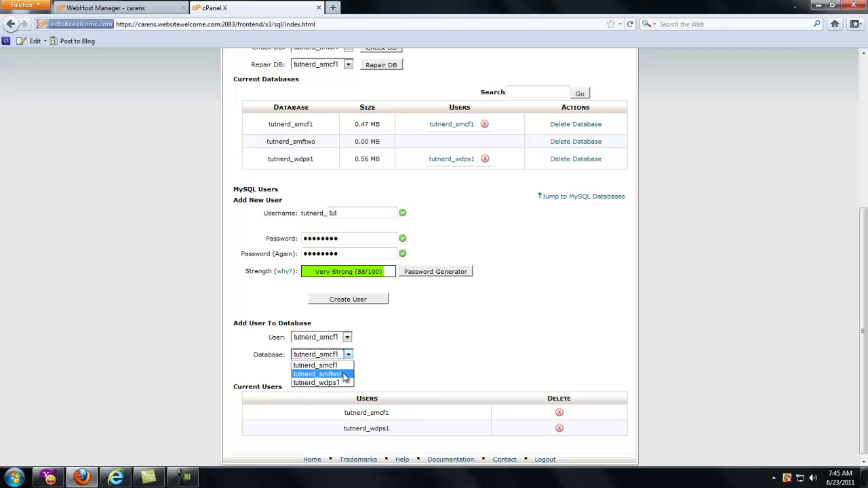
{"action": "left_click", "coordinate": [345, 375]}
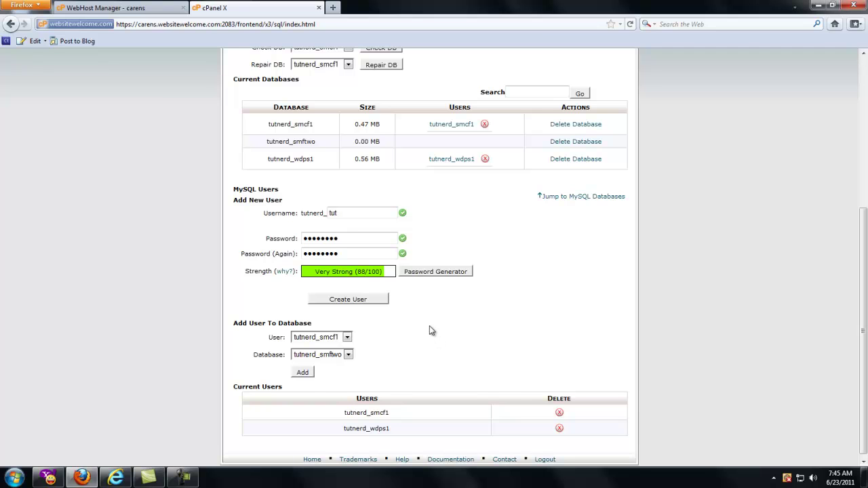
{"action": "left_click", "coordinate": [303, 372]}
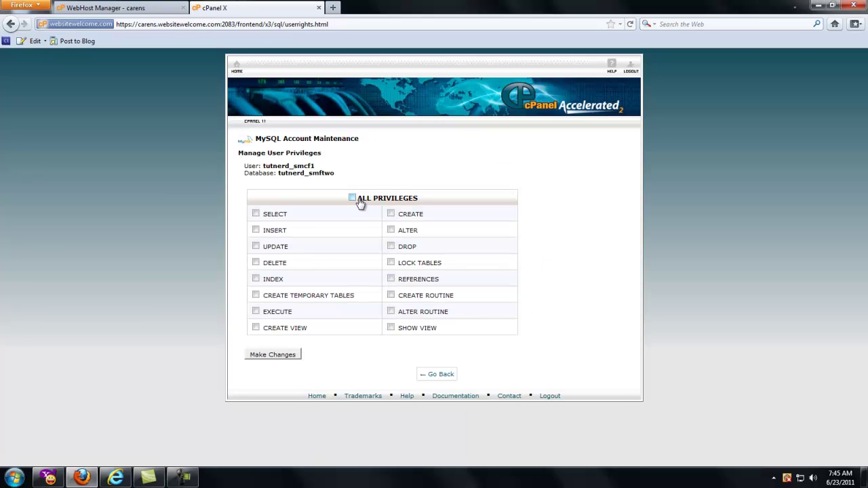
{"action": "left_click", "coordinate": [359, 201]}
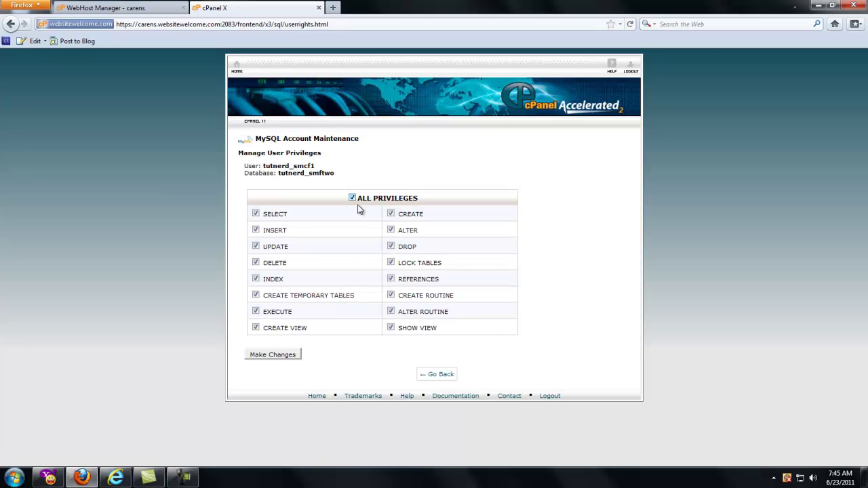
{"action": "left_click", "coordinate": [284, 356]}
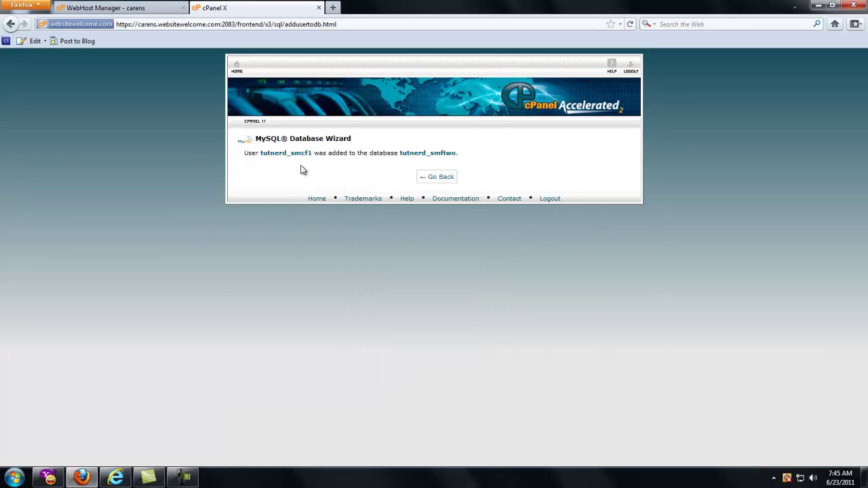
Step: Review Current Databases: tutnerd_smftwo at 0.00 MB with user tutnerd_smcf1 assigned
{"action": "left_click", "coordinate": [425, 177]}
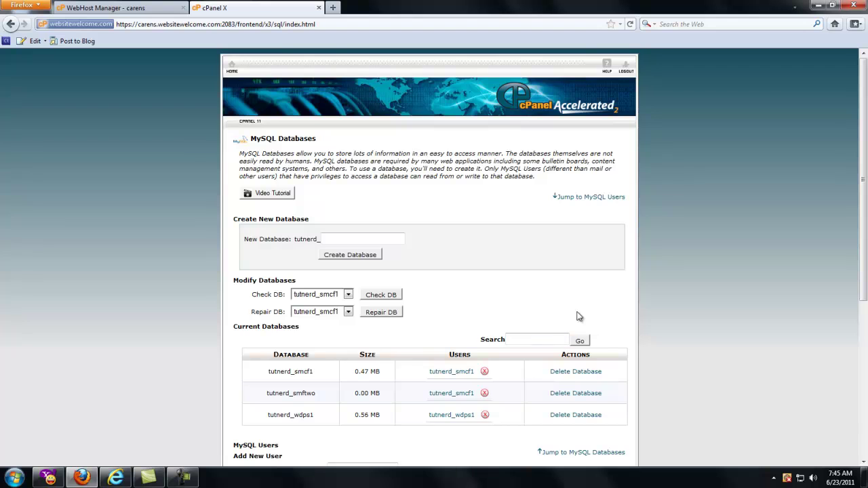
{"action": "scroll", "coordinate": [655, 314], "scroll_direction": "down", "scroll_amount": 2}
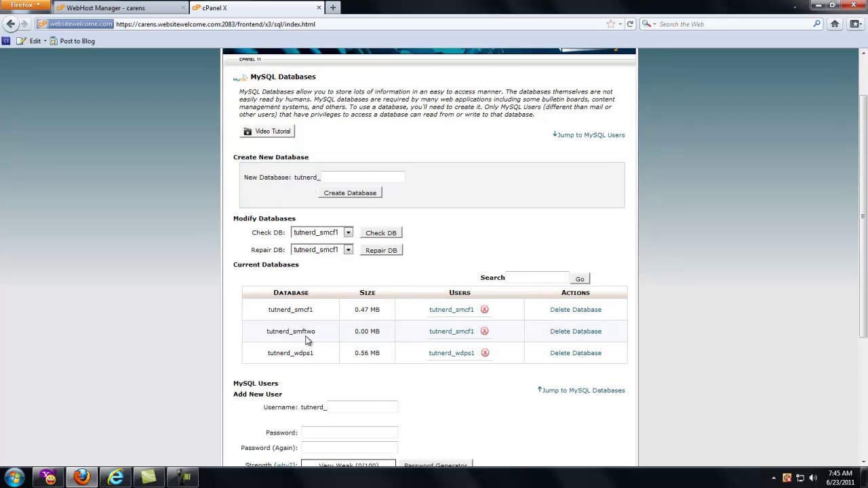
{"action": "left_click_drag", "start_coordinate": [353, 338], "coordinate": [379, 332]}
{"action": "left_click", "coordinate": [382, 333]}
{"action": "left_click", "coordinate": [464, 338]}
{"action": "left_click_drag", "start_coordinate": [266, 332], "coordinate": [325, 334]}
{"action": "left_click", "coordinate": [515, 343]}
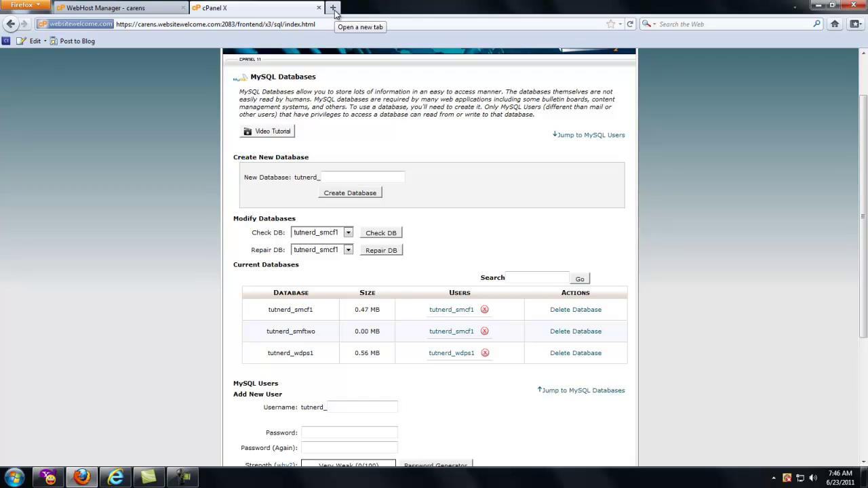
Step: Go to simplemachines.org in a new tab and open the SMF downloads page
{"action": "left_click", "coordinate": [334, 10]}
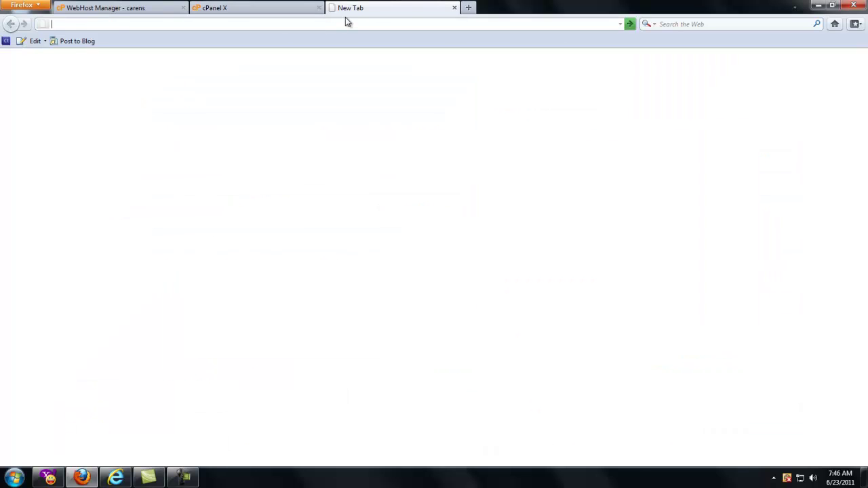
{"action": "type", "text": "simplemachines.org/"}
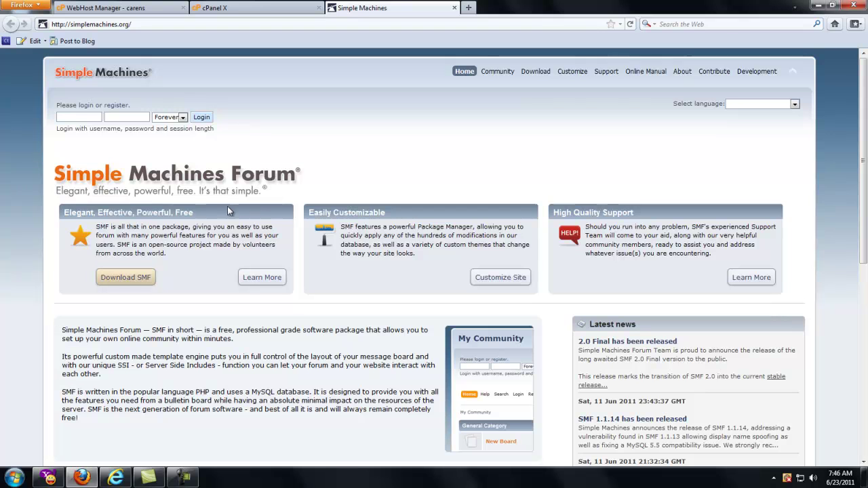
{"action": "left_click", "coordinate": [129, 281]}
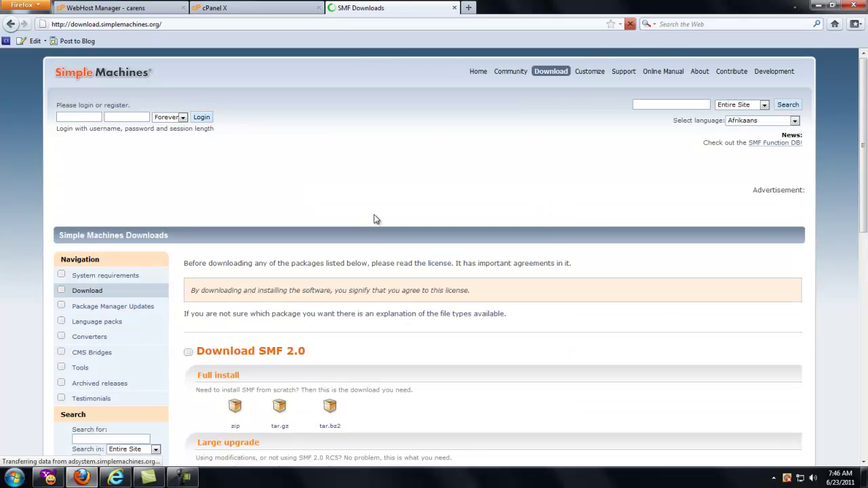
{"action": "scroll", "coordinate": [376, 216], "scroll_direction": "down", "scroll_amount": 5}
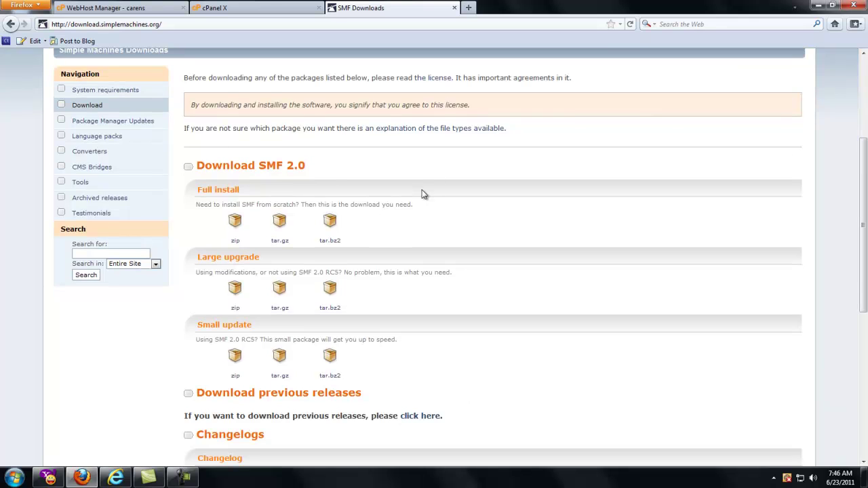
{"action": "scroll", "coordinate": [422, 195], "scroll_direction": "down", "scroll_amount": 5}
{"action": "scroll", "coordinate": [422, 195], "scroll_direction": "up", "scroll_amount": 4}
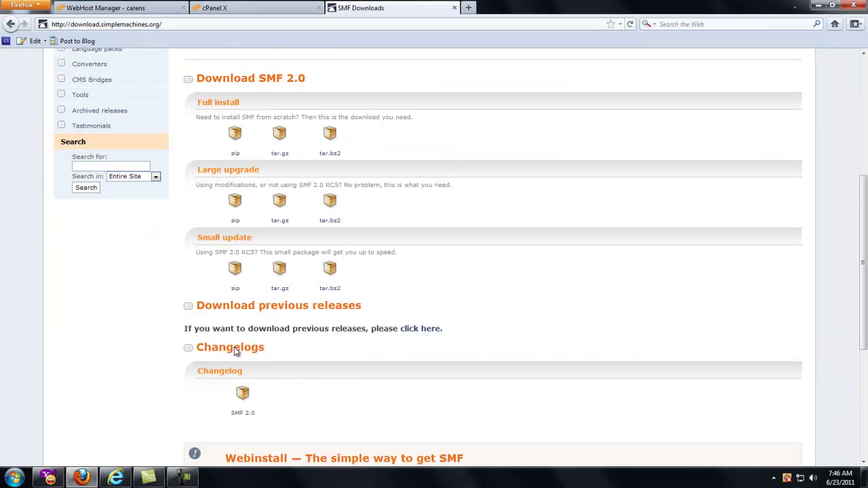
{"action": "scroll", "coordinate": [384, 350], "scroll_direction": "down", "scroll_amount": 2}
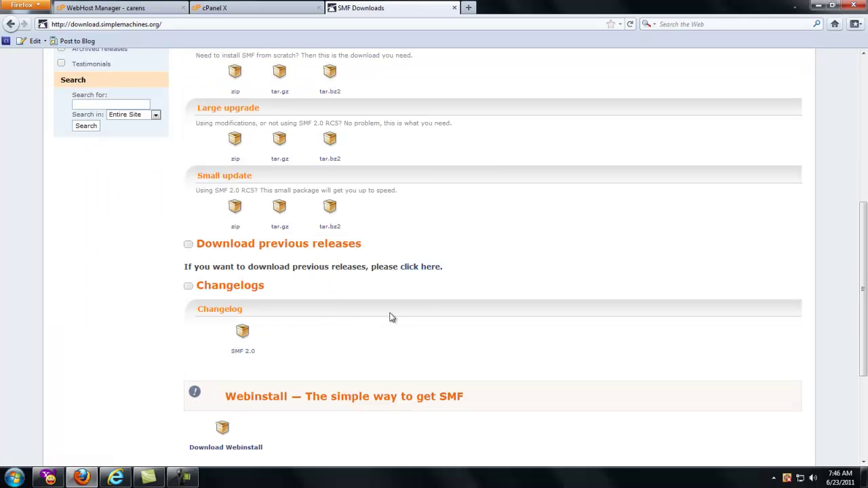
{"action": "scroll", "coordinate": [393, 316], "scroll_direction": "down", "scroll_amount": 4}
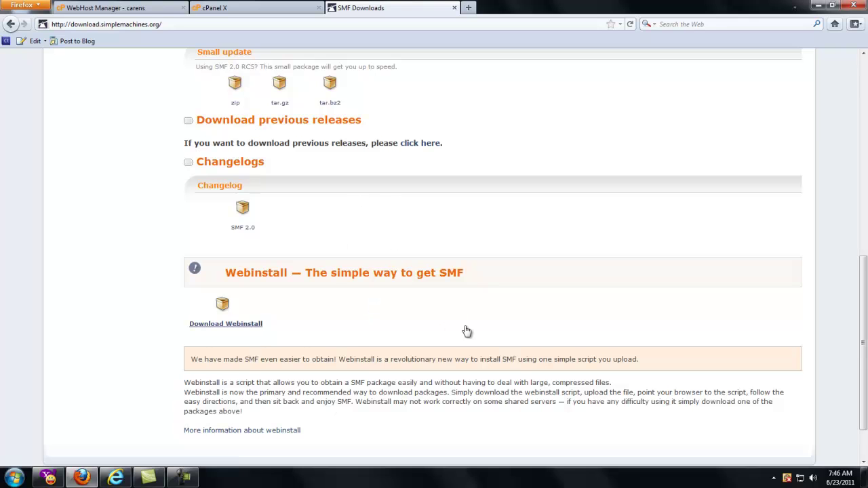
{"action": "scroll", "coordinate": [476, 292], "scroll_direction": "up", "scroll_amount": 6}
{"action": "scroll", "coordinate": [477, 291], "scroll_direction": "up", "scroll_amount": 4}
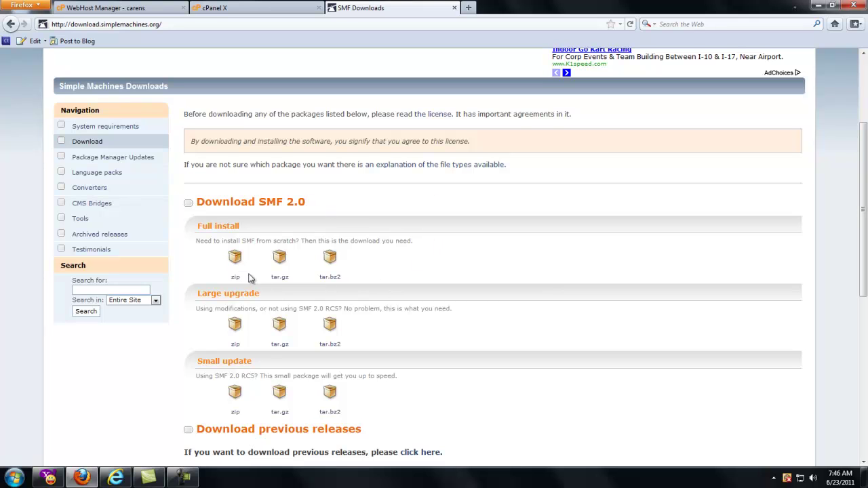
Step: Save the SMF 2.0 full install zip and open its containing Downloads folder
{"action": "left_click_drag", "start_coordinate": [197, 226], "coordinate": [246, 228]}
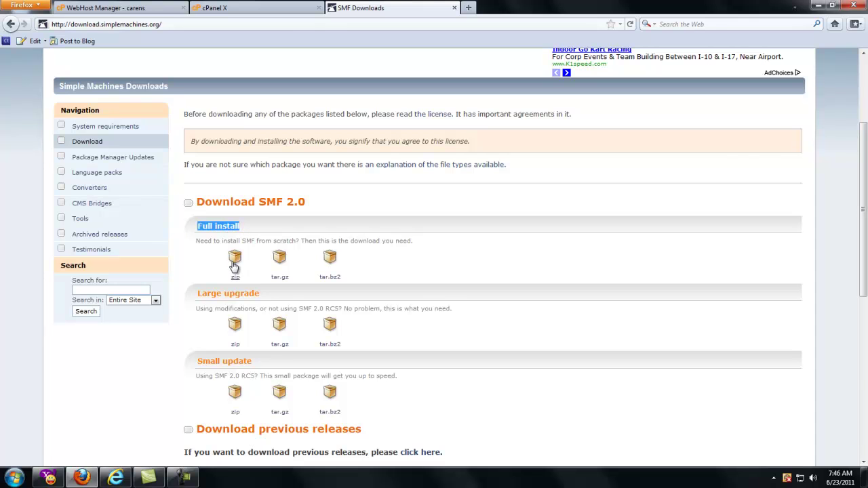
{"action": "left_click", "coordinate": [235, 258]}
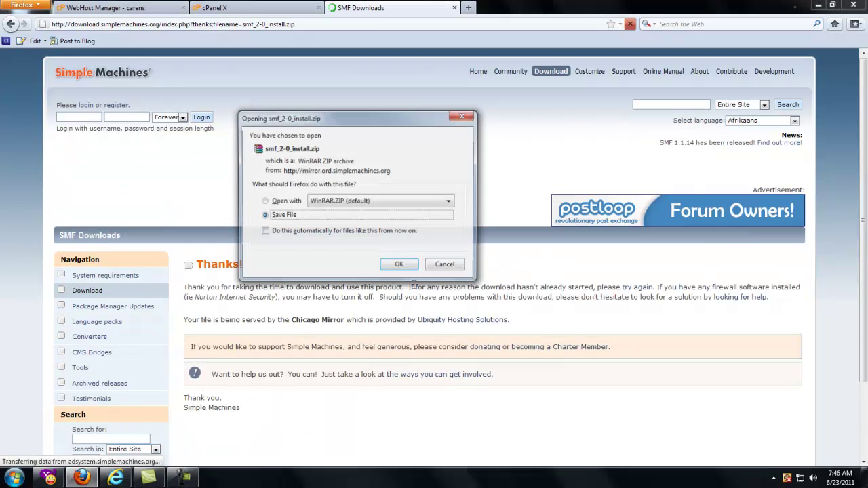
{"action": "left_click", "coordinate": [400, 266]}
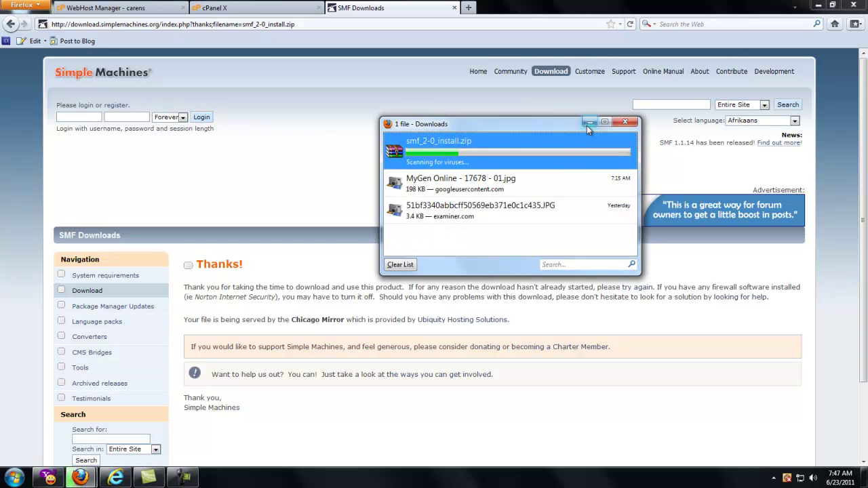
{"action": "right_click", "coordinate": [515, 149]}
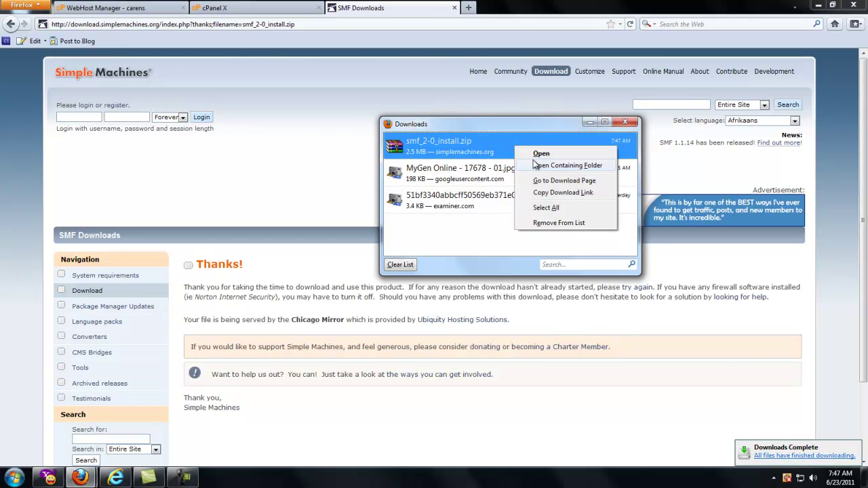
{"action": "left_click", "coordinate": [537, 165]}
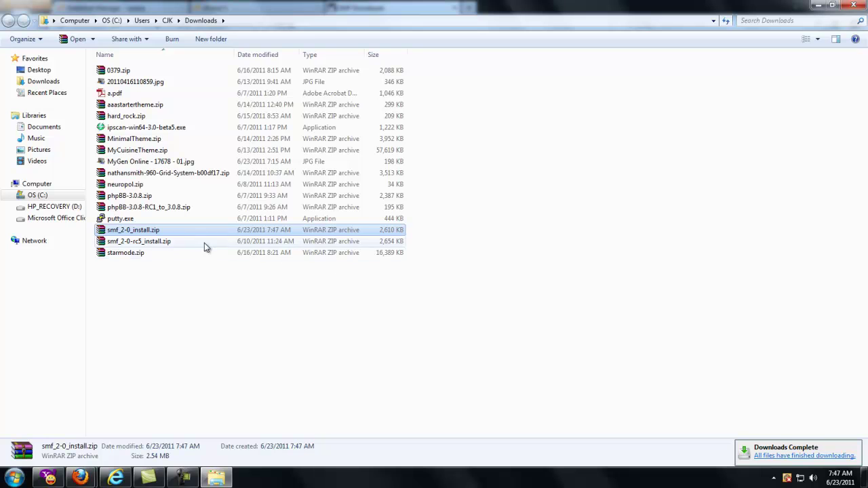
Step: Copy smf_2-0_install.zip and close the Downloads and browser windows
{"action": "right_click", "coordinate": [195, 233]}
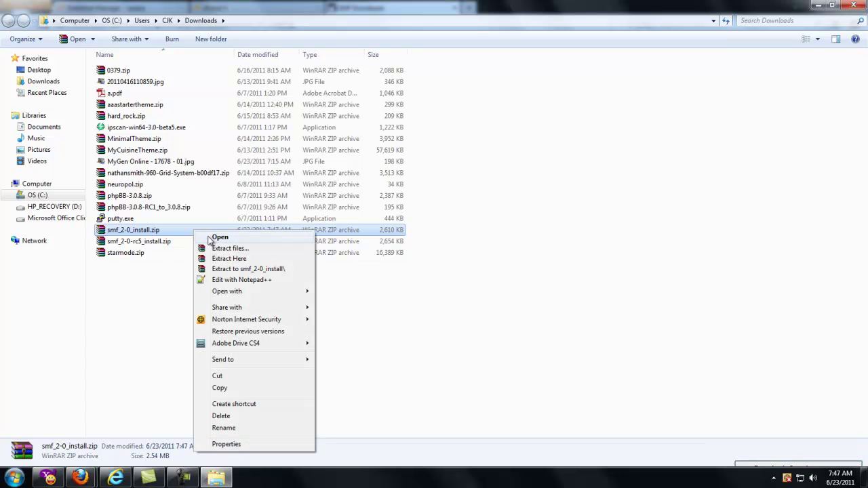
{"action": "left_click", "coordinate": [248, 388]}
{"action": "left_click", "coordinate": [852, 9]}
{"action": "left_click", "coordinate": [824, 7]}
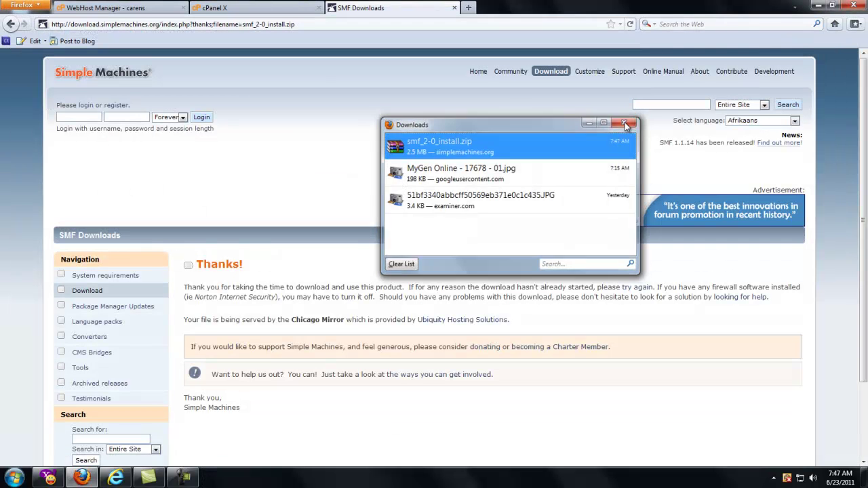
{"action": "left_click", "coordinate": [821, 6]}
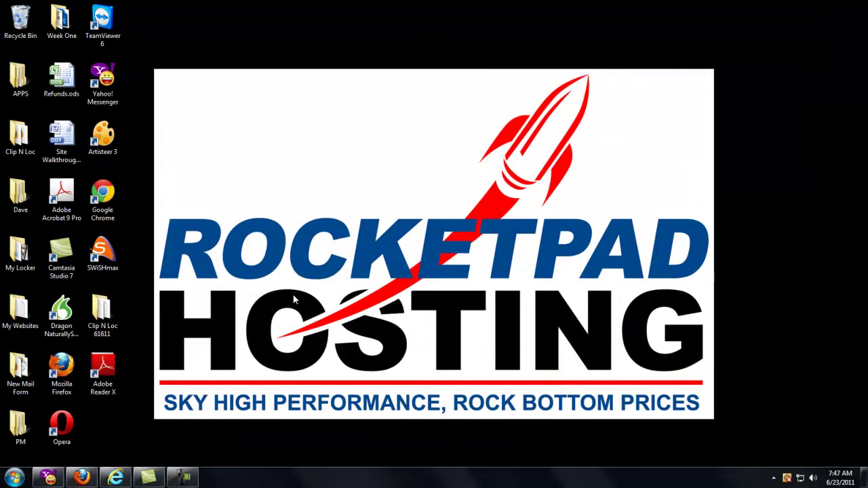
Step: Create a new desktop folder named SMF 2
{"action": "right_click", "coordinate": [183, 200]}
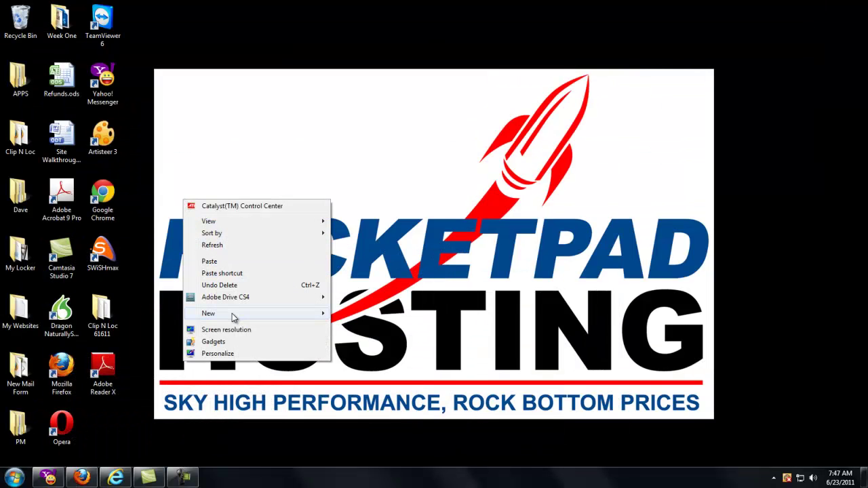
{"action": "mouse_move", "coordinate": [232, 314]}
{"action": "left_click", "coordinate": [353, 313]}
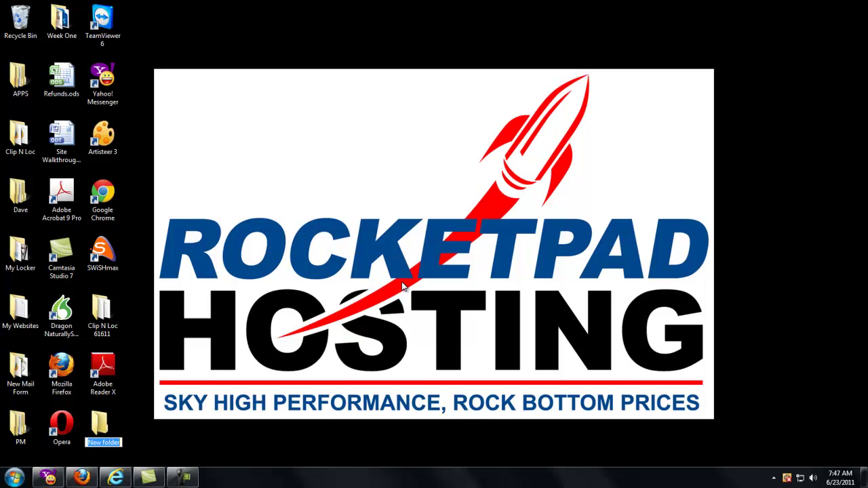
{"action": "type", "text": "SMF 2"}
{"action": "key", "text": "Return"}
{"action": "key", "text": "Return"}
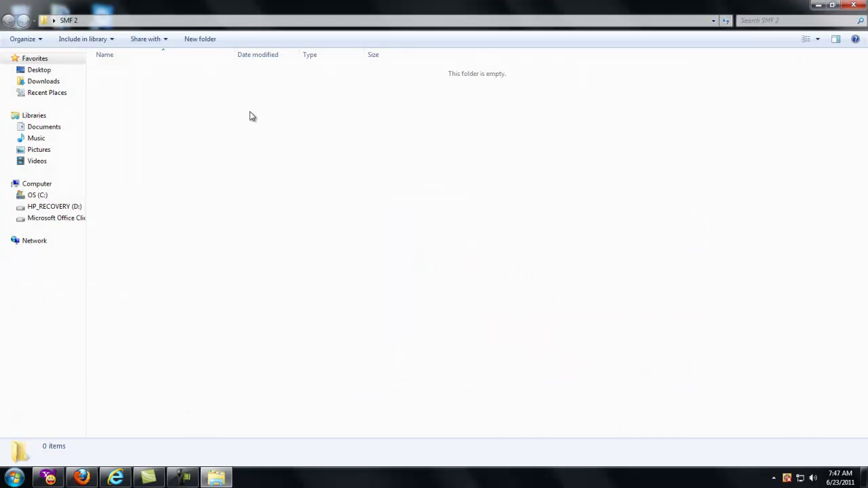
Step: Paste the zip into SMF 2 and extract its contents there
{"action": "right_click", "coordinate": [249, 112]}
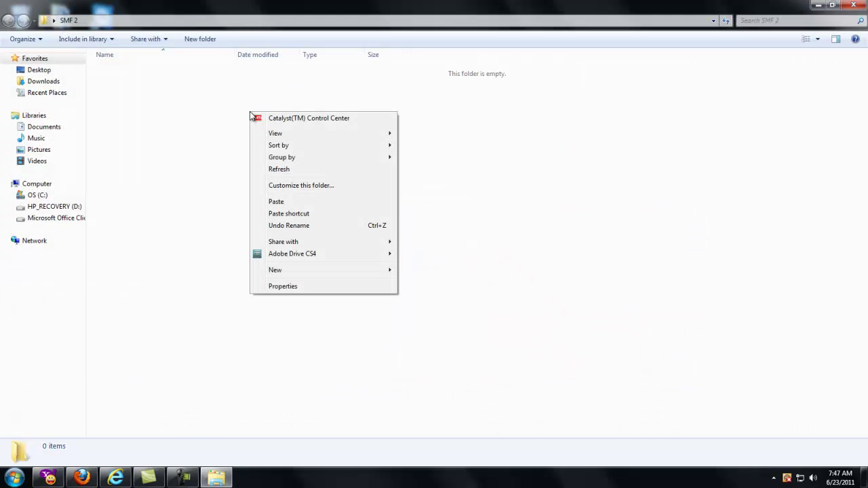
{"action": "left_click", "coordinate": [296, 201]}
{"action": "left_click", "coordinate": [178, 149]}
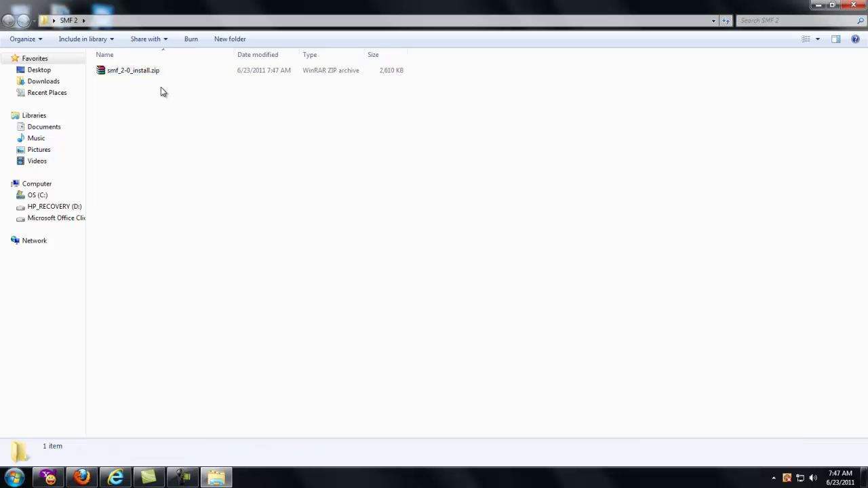
{"action": "right_click", "coordinate": [153, 70]}
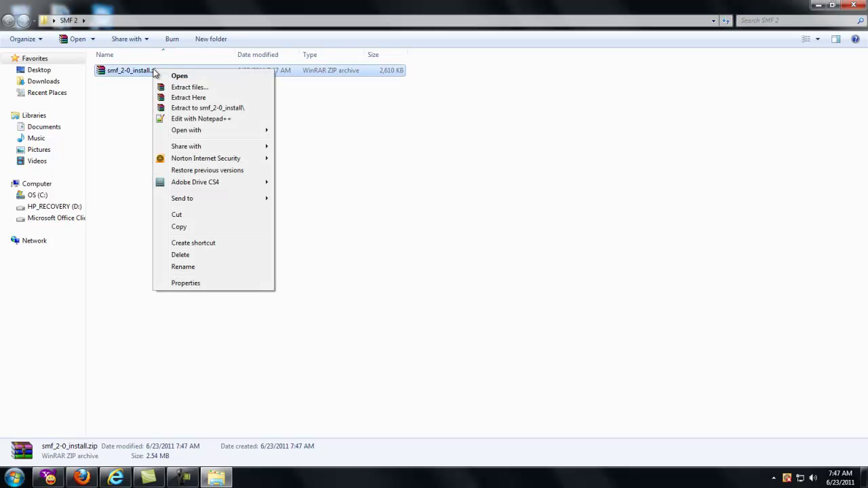
{"action": "left_click", "coordinate": [193, 98]}
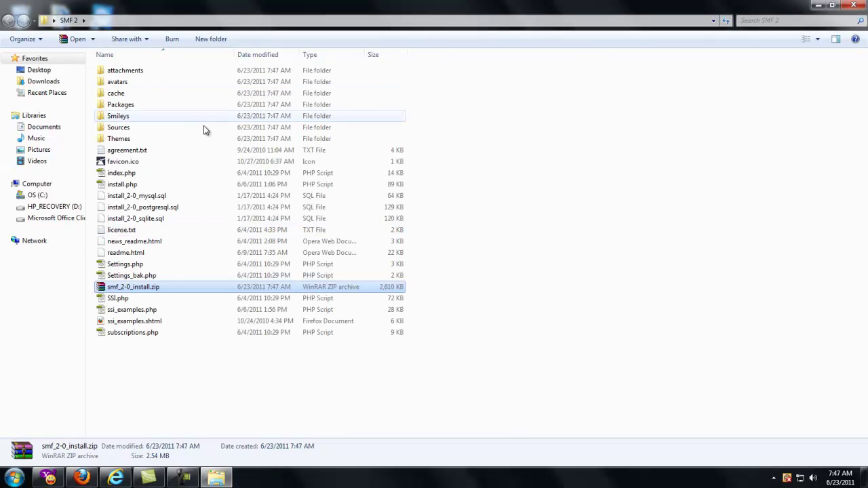
Step: Delete the leftover zip file and minimise the SMF 2 window
{"action": "left_click", "coordinate": [136, 288]}
{"action": "left_click", "coordinate": [100, 288]}
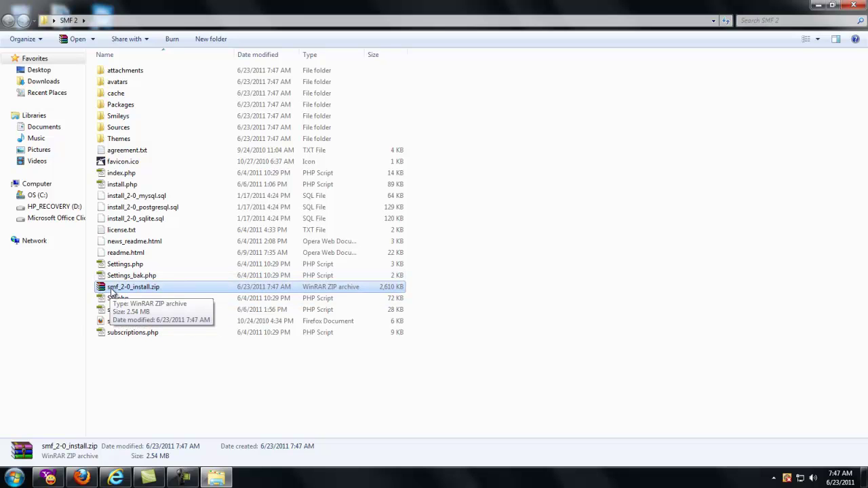
{"action": "key", "text": "Delete"}
{"action": "left_click", "coordinate": [466, 283]}
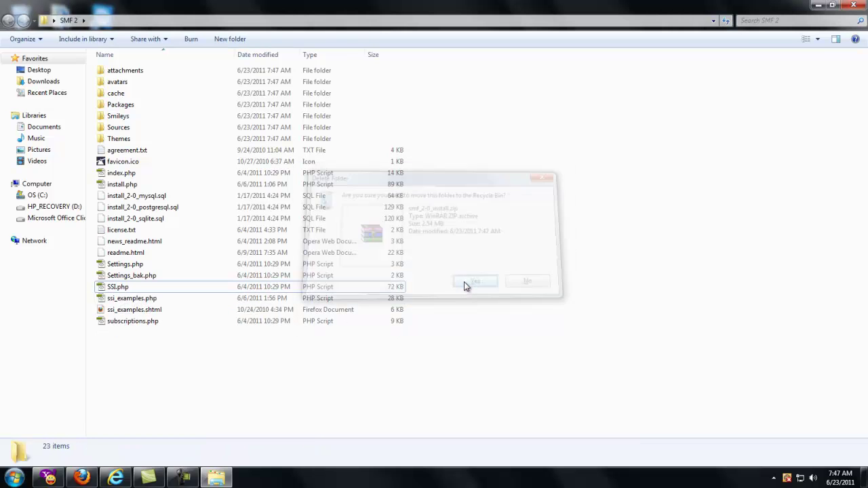
{"action": "left_click", "coordinate": [819, 7]}
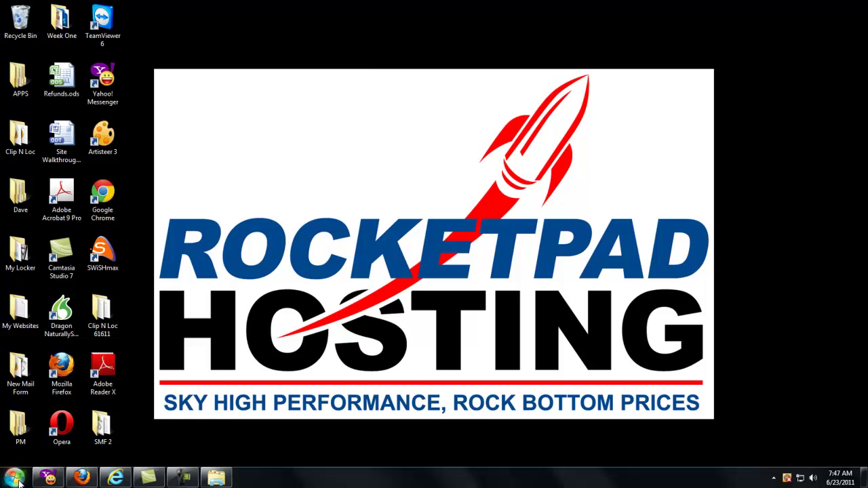
Step: Launch FileZilla and quick-connect to tutnerd.com with the FTP username and password
{"action": "left_click", "coordinate": [15, 478]}
{"action": "left_click", "coordinate": [51, 372]}
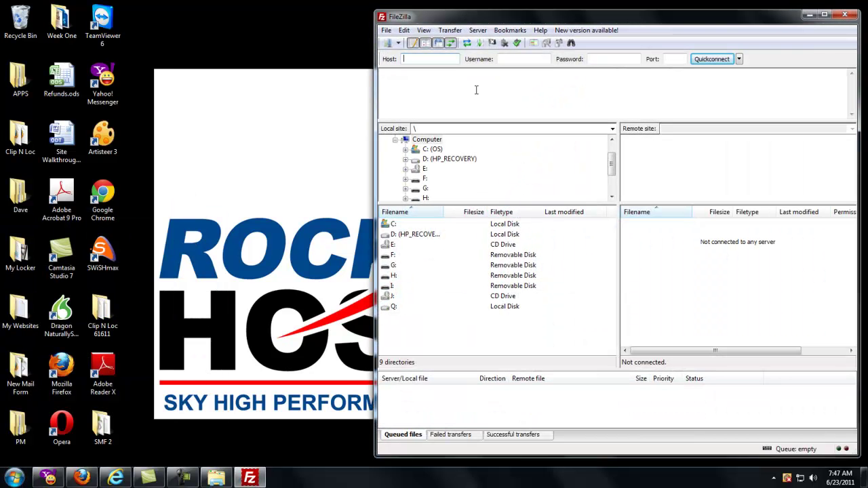
{"action": "type", "text": "tutnerd.com"}
{"action": "key", "text": "Tab"}
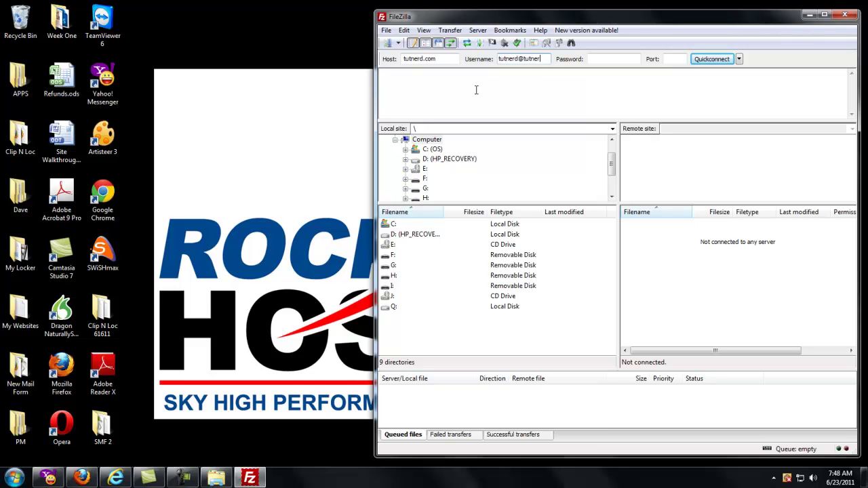
{"action": "key", "text": "Tab"}
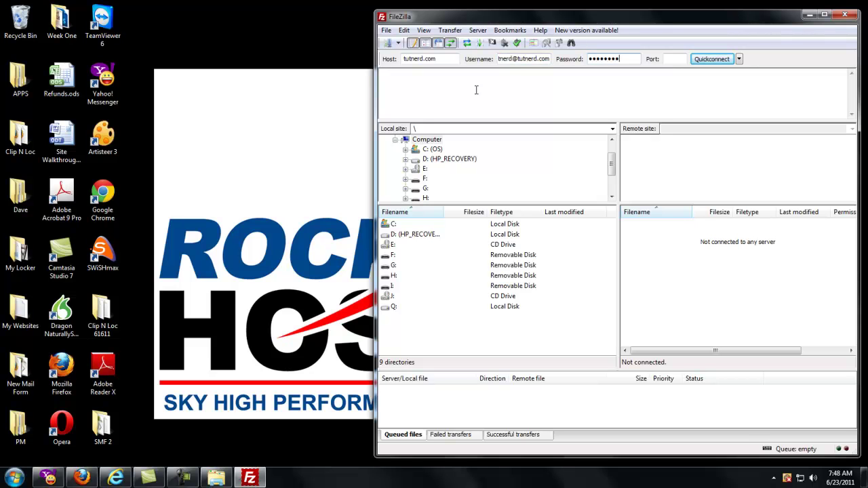
{"action": "key", "text": "Return"}
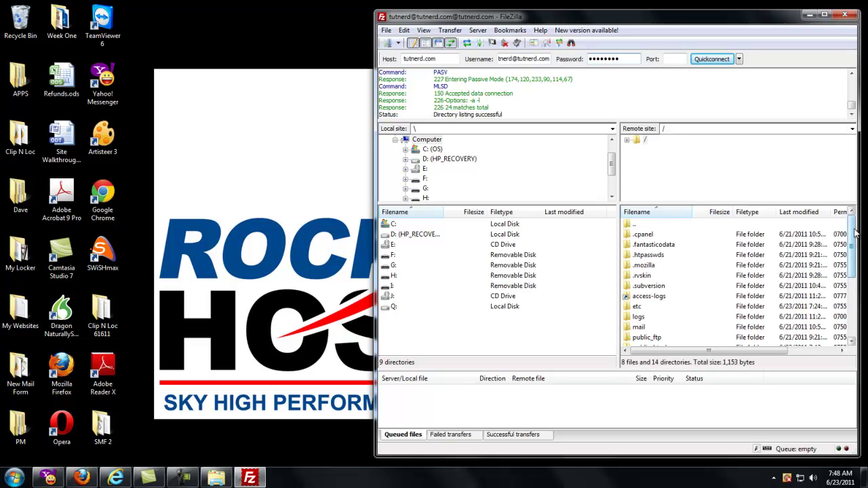
Step: Open public_html on the server and create a directory named smf2 inside it
{"action": "left_click_drag", "start_coordinate": [855, 233], "coordinate": [851, 255]}
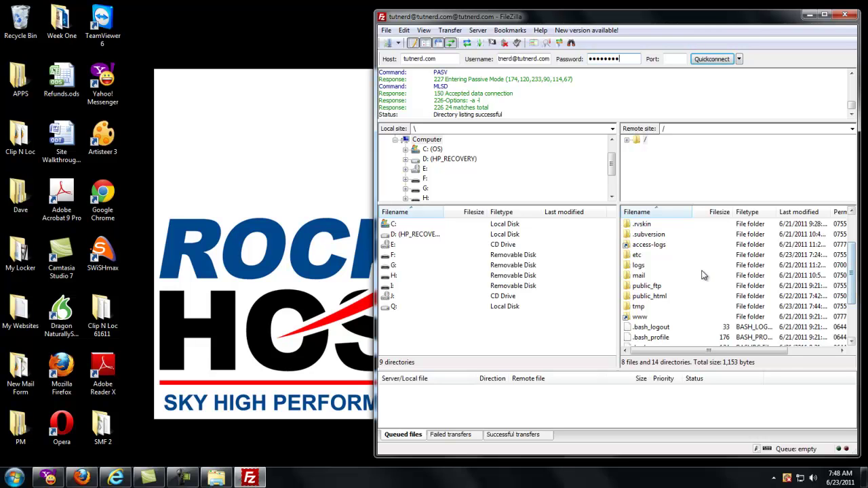
{"action": "left_click", "coordinate": [659, 297]}
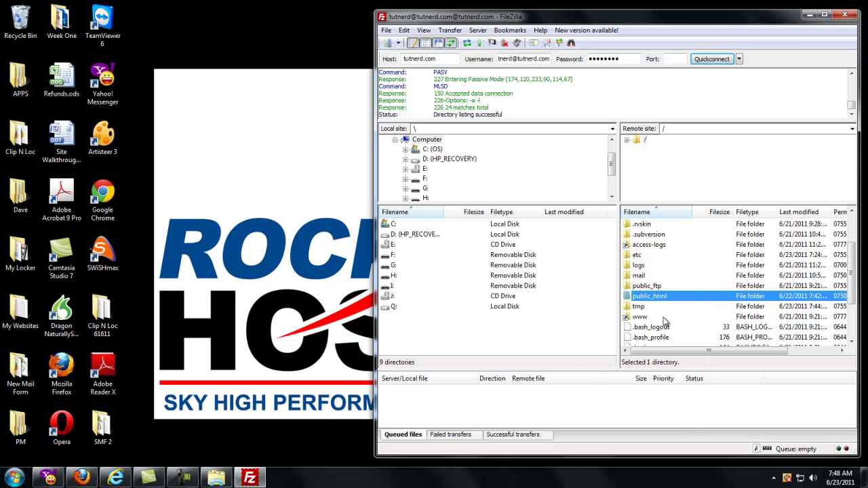
{"action": "left_click_drag", "start_coordinate": [852, 246], "coordinate": [855, 268]}
{"action": "double_click", "coordinate": [667, 300]}
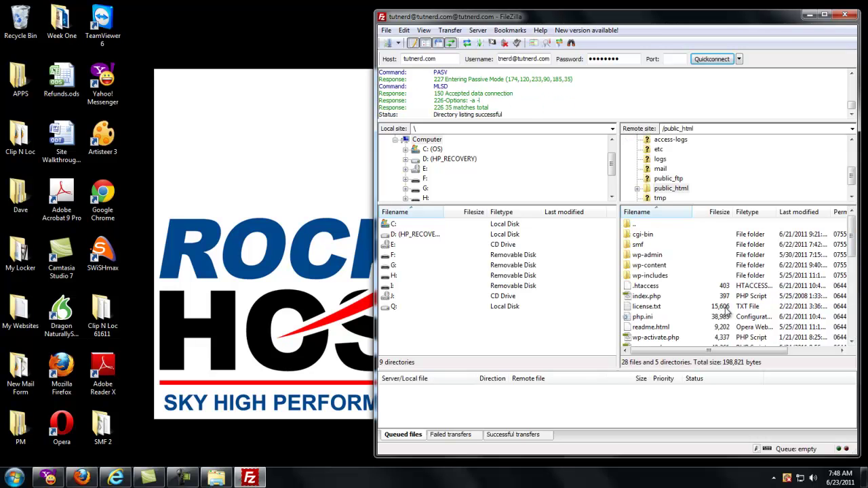
{"action": "left_click", "coordinate": [644, 226]}
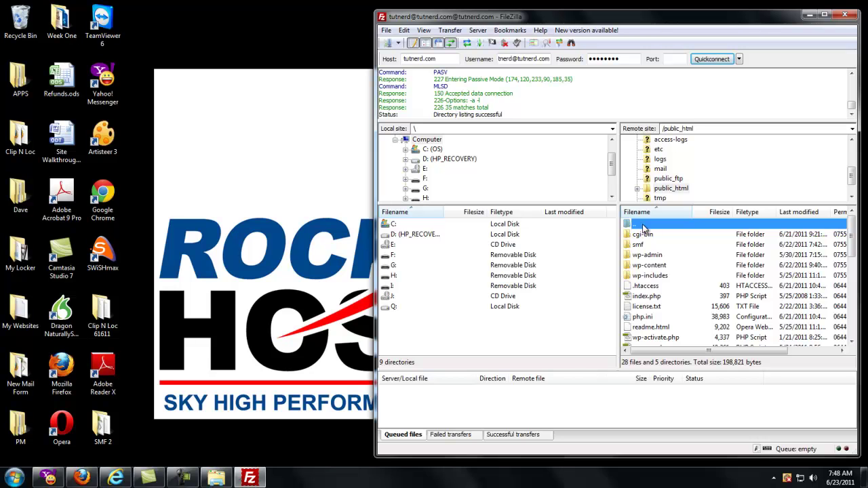
{"action": "right_click", "coordinate": [643, 229]}
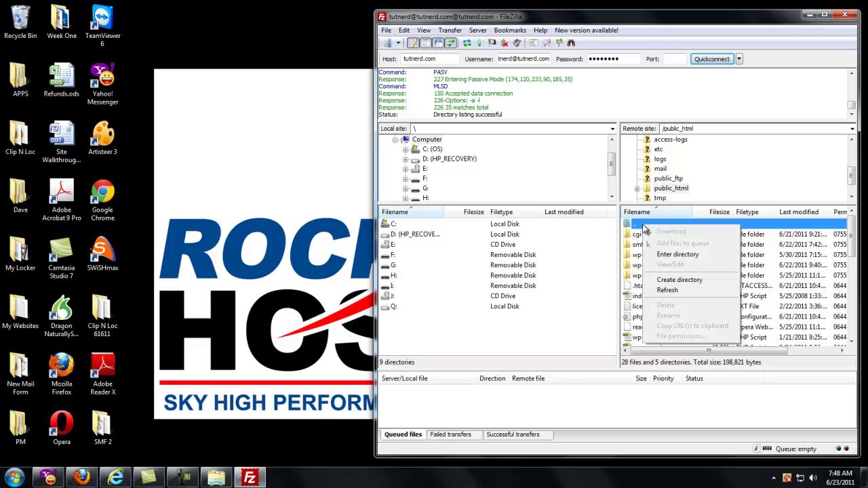
{"action": "left_click", "coordinate": [701, 281]}
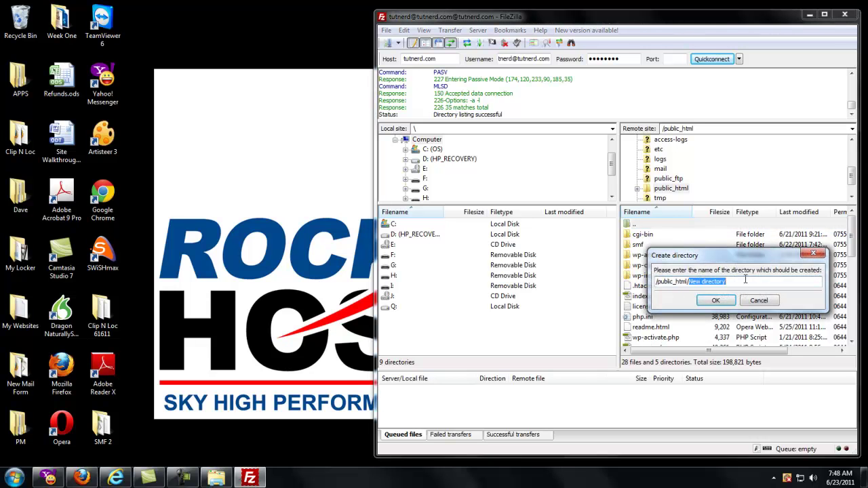
{"action": "left_click", "coordinate": [746, 279]}
{"action": "left_click_drag", "start_coordinate": [745, 280], "coordinate": [695, 285]}
{"action": "type", "text": "smf2"}
{"action": "left_click", "coordinate": [716, 300]}
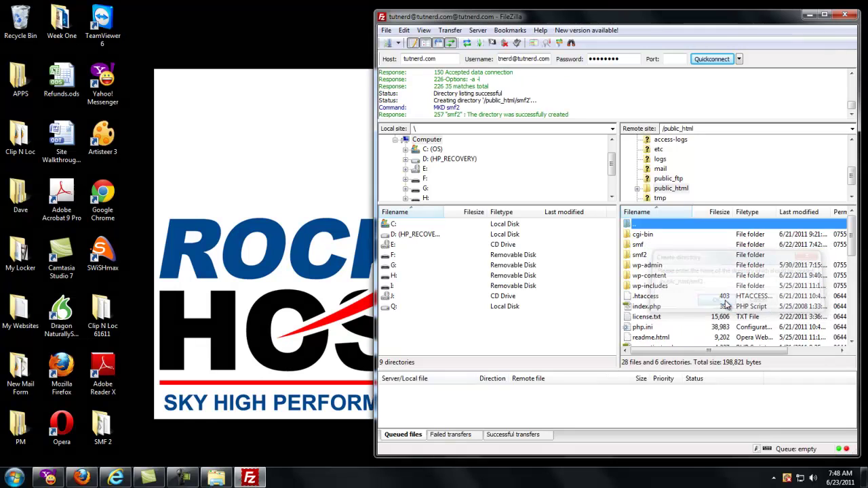
Step: Upload all 23 items from the local SMF 2 folder into /public_html/smf2
{"action": "double_click", "coordinate": [645, 255]}
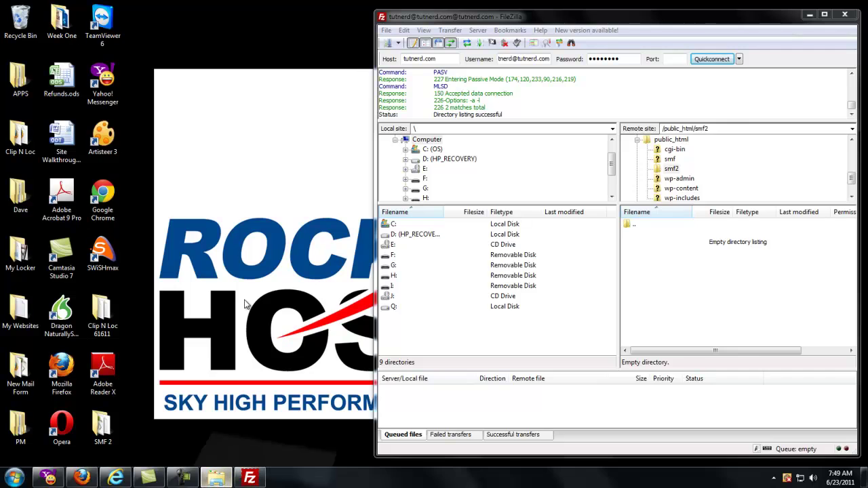
{"action": "left_click", "coordinate": [217, 474]}
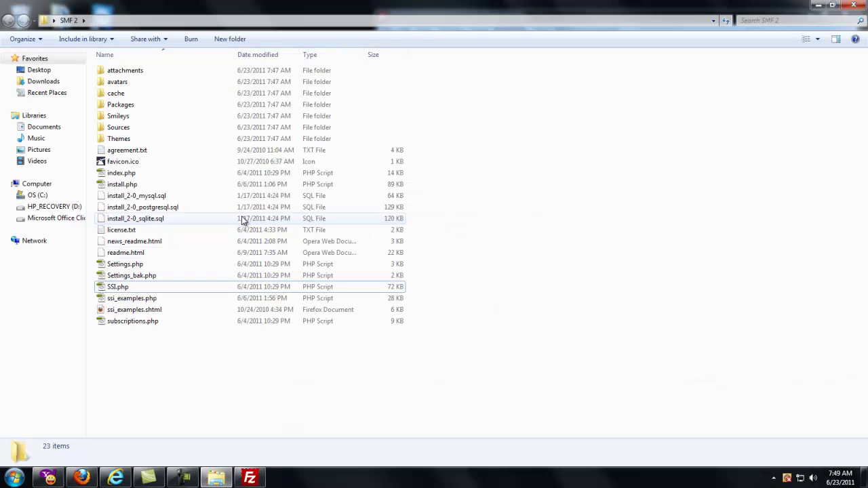
{"action": "left_click", "coordinate": [832, 6]}
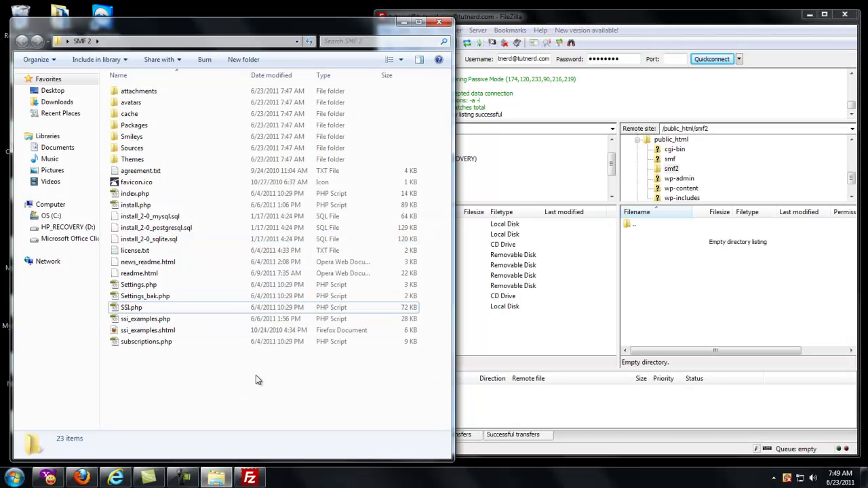
{"action": "left_click_drag", "start_coordinate": [317, 370], "coordinate": [723, 299]}
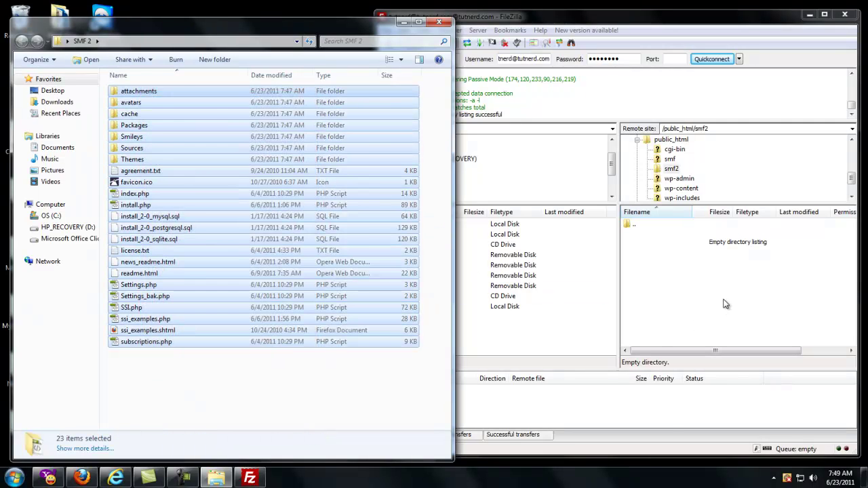
{"action": "left_click", "coordinate": [543, 32]}
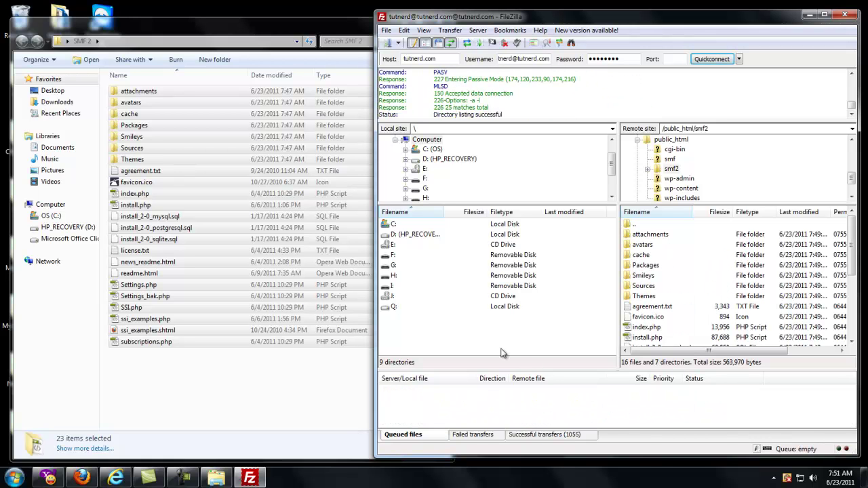
{"action": "left_click", "coordinate": [324, 26]}
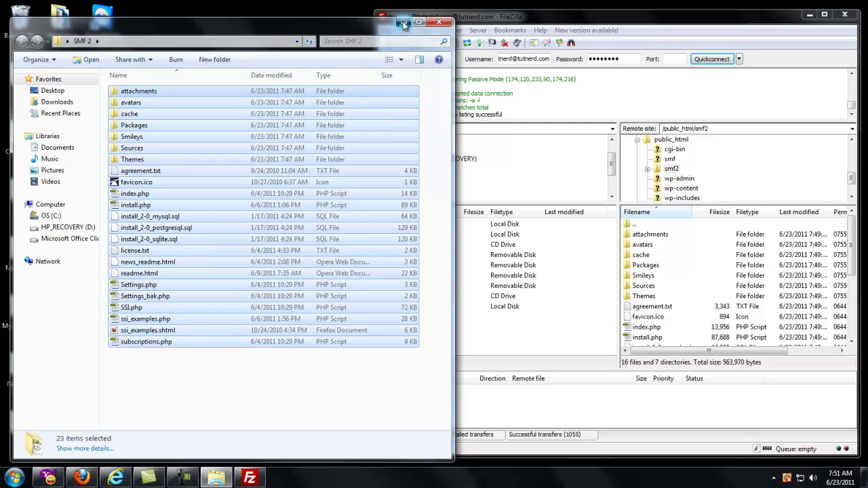
Step: Minimise Explorer and FileZilla, then enter tutnerd.com/smf2 in a new Firefox tab
{"action": "left_click", "coordinate": [395, 7]}
{"action": "left_click", "coordinate": [808, 14]}
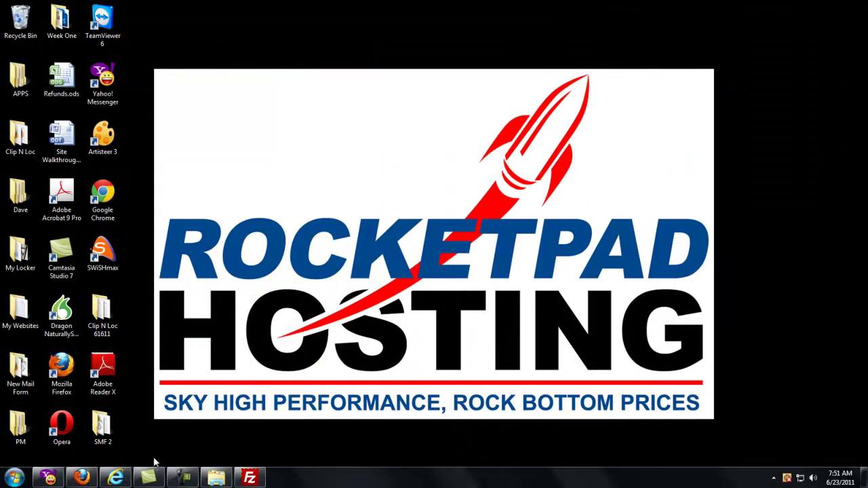
{"action": "left_click", "coordinate": [81, 478]}
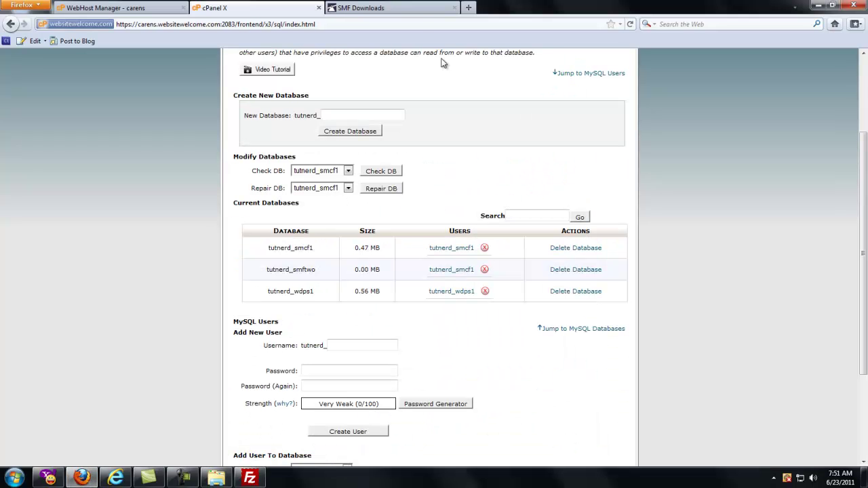
{"action": "left_click", "coordinate": [468, 8]}
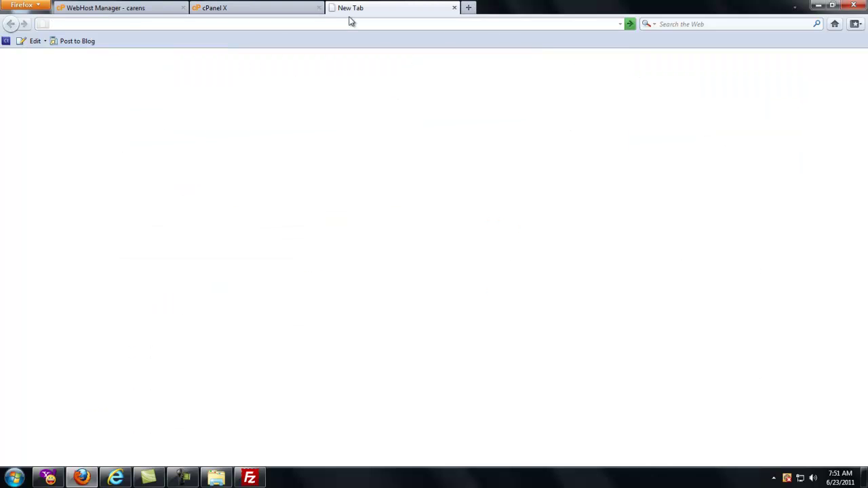
{"action": "type", "text": "tutnerd."}
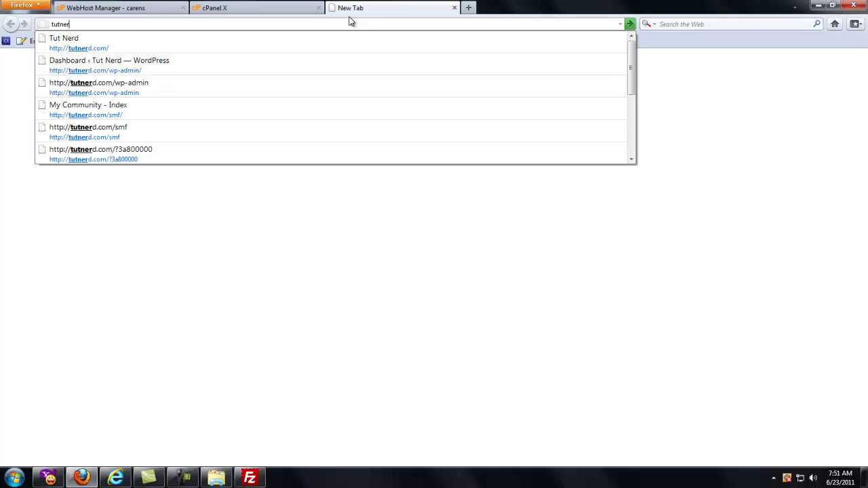
{"action": "type", "text": "com/smf2/install.php"}
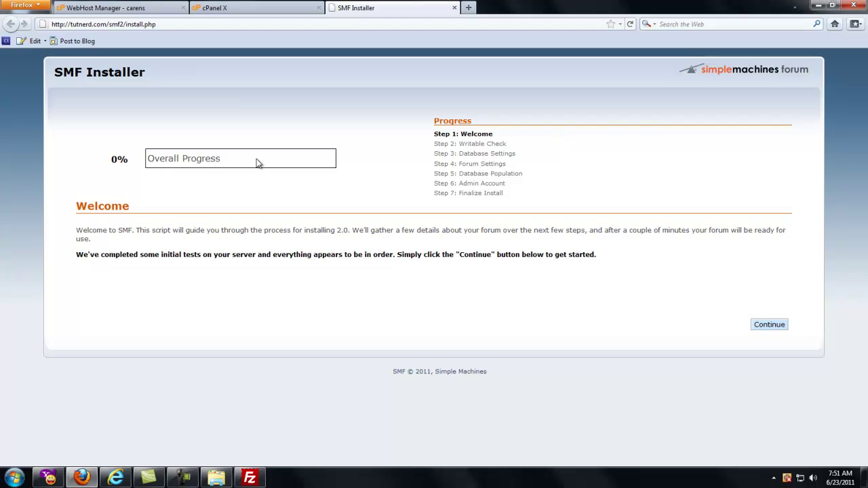
Step: Start the SMF installation and keep localhost as the database server name
{"action": "left_click", "coordinate": [769, 325]}
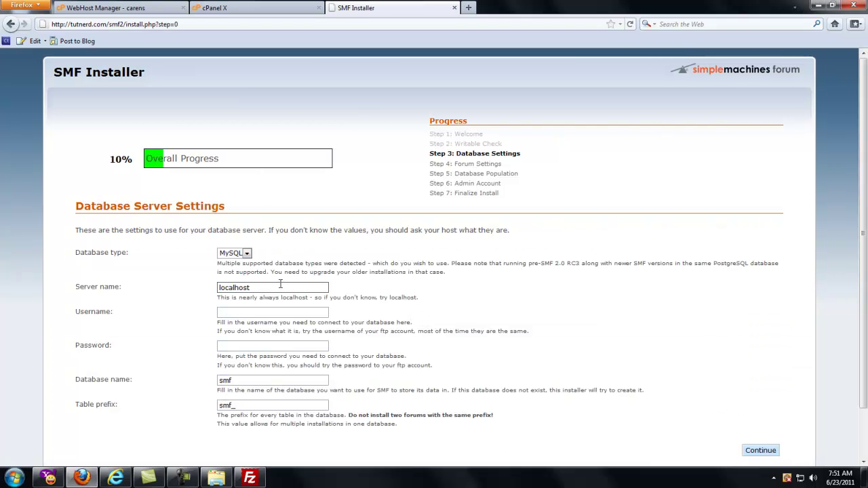
{"action": "scroll", "coordinate": [304, 270], "scroll_direction": "down", "scroll_amount": 2}
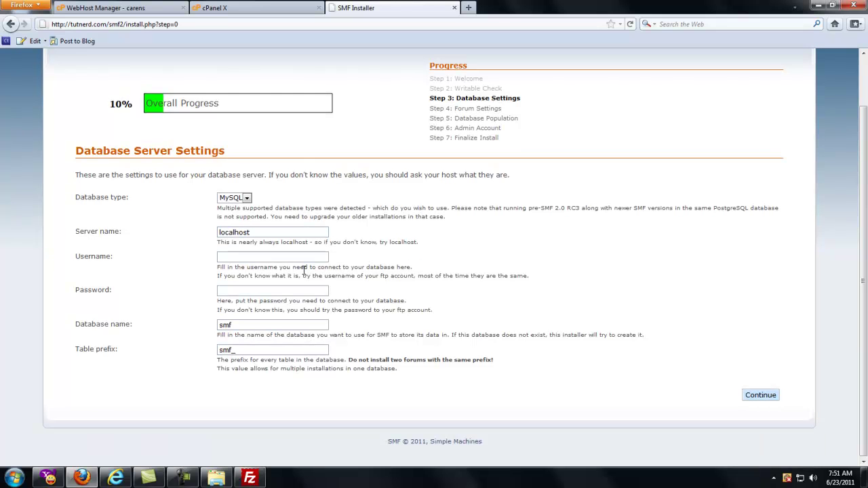
{"action": "left_click_drag", "start_coordinate": [271, 232], "coordinate": [204, 235]}
{"action": "left_click", "coordinate": [274, 233]}
{"action": "left_click_drag", "start_coordinate": [285, 232], "coordinate": [198, 234]}
{"action": "key", "text": "Tab"}
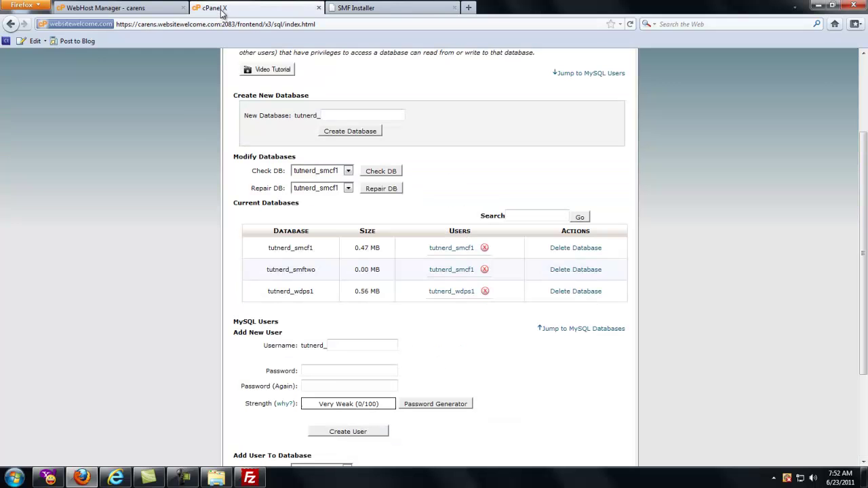
Step: Fill in the database username, copied from cPanel's MySQL Databases list, and its password
{"action": "left_click", "coordinate": [215, 8]}
{"action": "left_click_drag", "start_coordinate": [429, 271], "coordinate": [477, 276]}
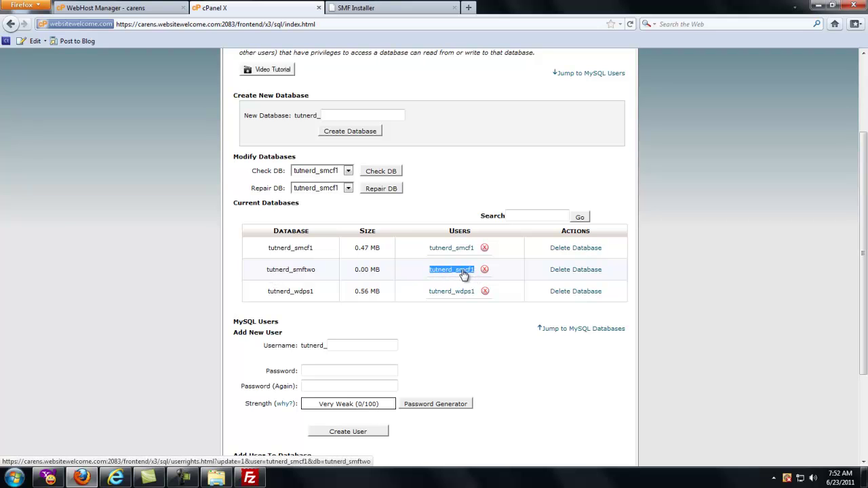
{"action": "right_click", "coordinate": [463, 273]}
{"action": "left_click", "coordinate": [497, 353]}
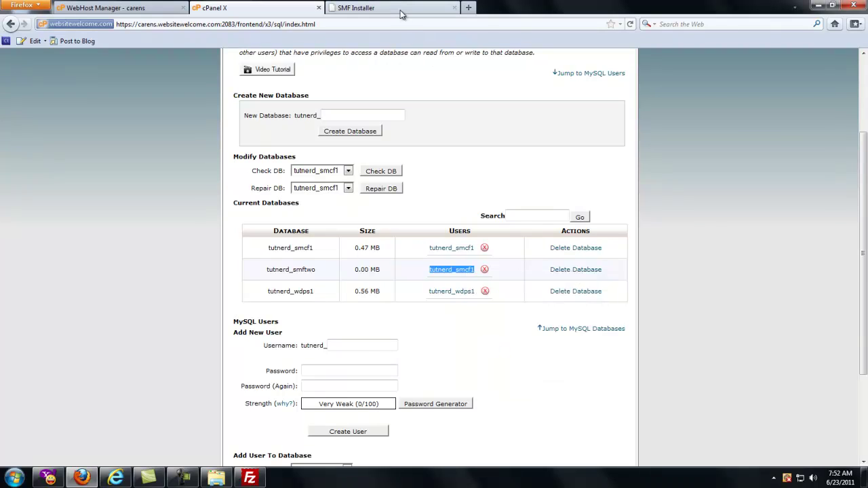
{"action": "left_click", "coordinate": [400, 9]}
{"action": "left_click", "coordinate": [254, 257]}
{"action": "key", "text": "ctrl+v"}
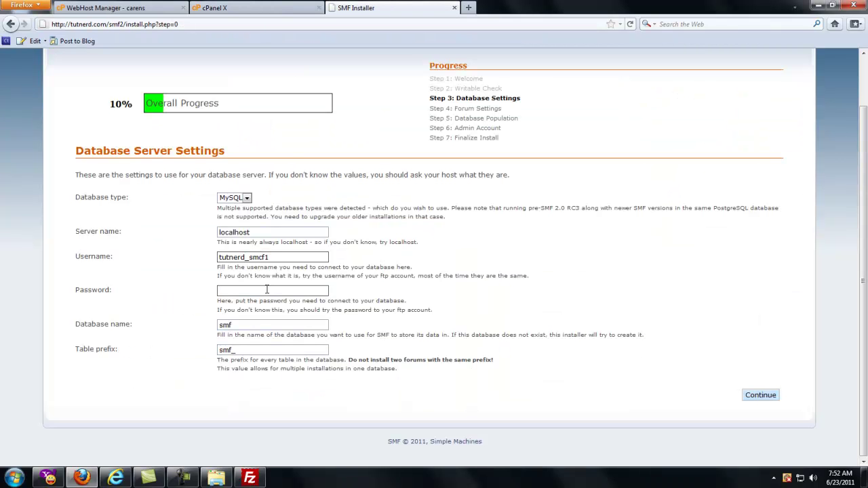
{"action": "left_click", "coordinate": [267, 289]}
{"action": "type", "text": "••••••"}
{"action": "key", "text": "Tab"}
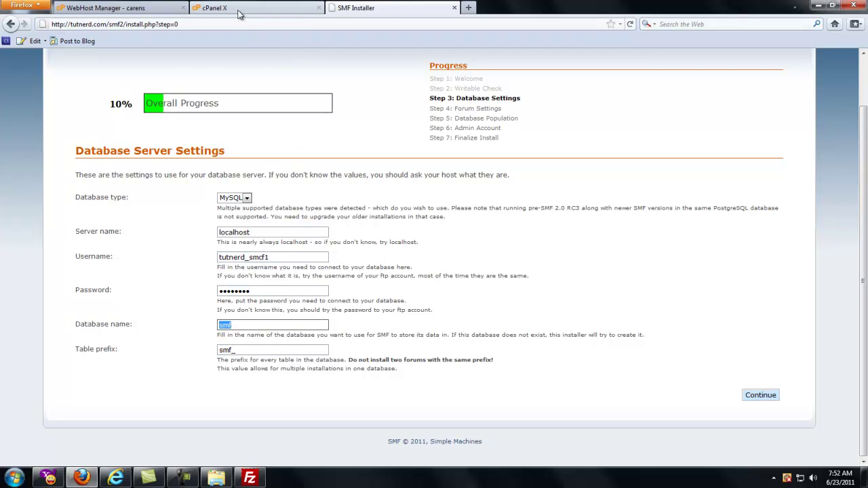
Step: Paste tutnerd_smftwo from cPanel as the database name and submit the database settings
{"action": "left_click", "coordinate": [239, 9]}
{"action": "left_click_drag", "start_coordinate": [317, 269], "coordinate": [268, 271]}
{"action": "right_click", "coordinate": [302, 270]}
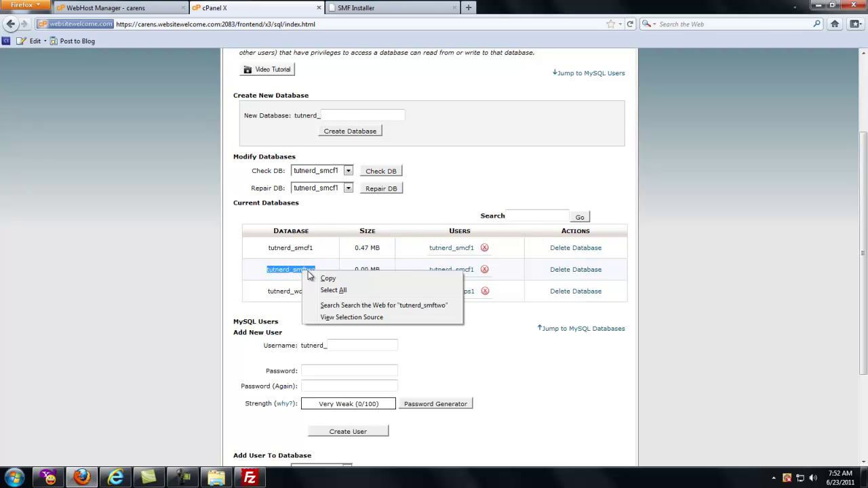
{"action": "left_click", "coordinate": [325, 278]}
{"action": "left_click", "coordinate": [380, 8]}
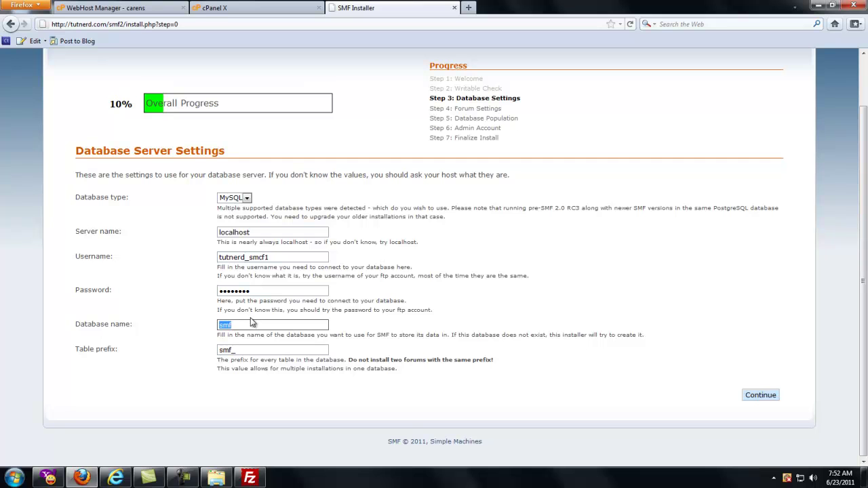
{"action": "key", "text": "ctrl+v"}
{"action": "left_click", "coordinate": [753, 396]}
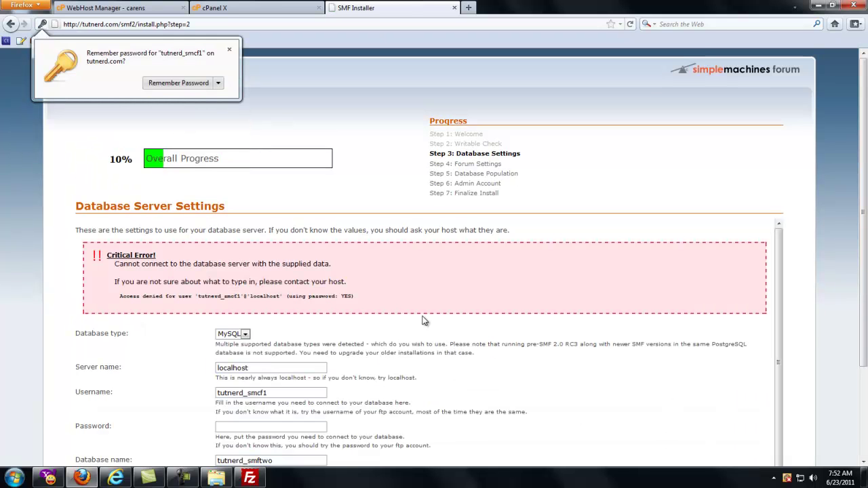
{"action": "key", "text": "F9"}
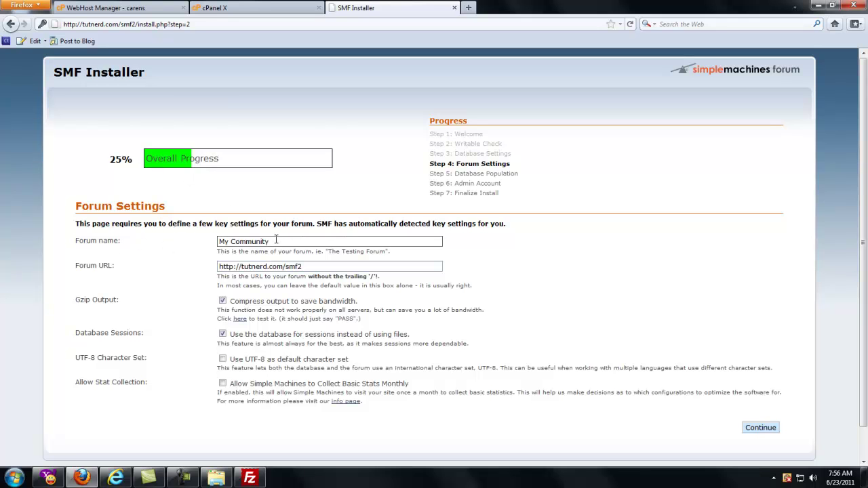
Step: Rename the forum to 'Tut Nerd SMF Tutorial', leaving the /smf2 forum URL unchanged
{"action": "left_click_drag", "start_coordinate": [274, 242], "coordinate": [183, 240]}
{"action": "type", "text": "Tut Nerd SMF Tutorial"}
{"action": "left_click", "coordinate": [320, 267]}
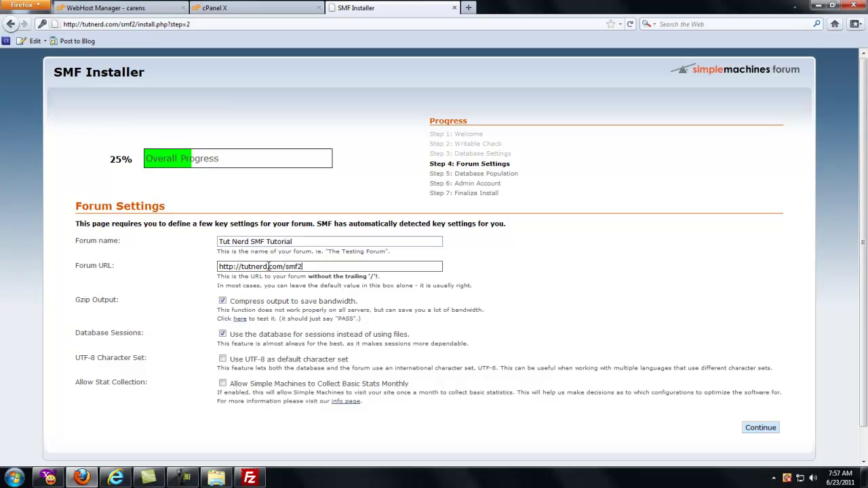
{"action": "left_click_drag", "start_coordinate": [284, 266], "coordinate": [307, 264]}
{"action": "left_click", "coordinate": [322, 266]}
{"action": "left_click", "coordinate": [304, 266]}
Step: Submit the forum settings and review the 63 tables created and 779 rows inserted
{"action": "left_click", "coordinate": [765, 430]}
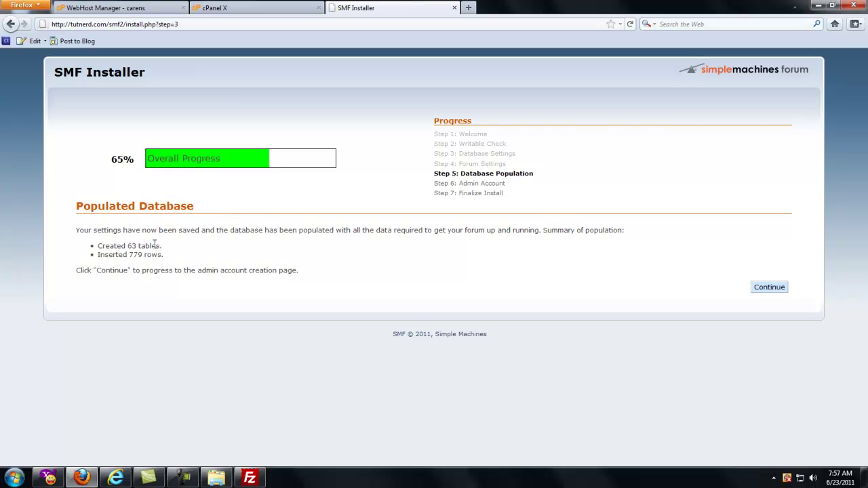
{"action": "left_click_drag", "start_coordinate": [161, 247], "coordinate": [87, 248]}
{"action": "left_click_drag", "start_coordinate": [165, 257], "coordinate": [74, 255]}
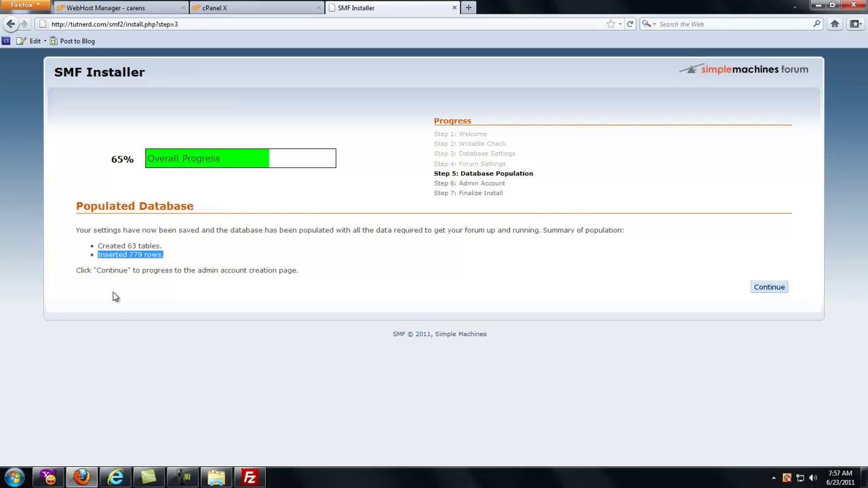
Step: Enter administrator username Tutnerd, the password twice, and the admin's email address
{"action": "left_click", "coordinate": [764, 288]}
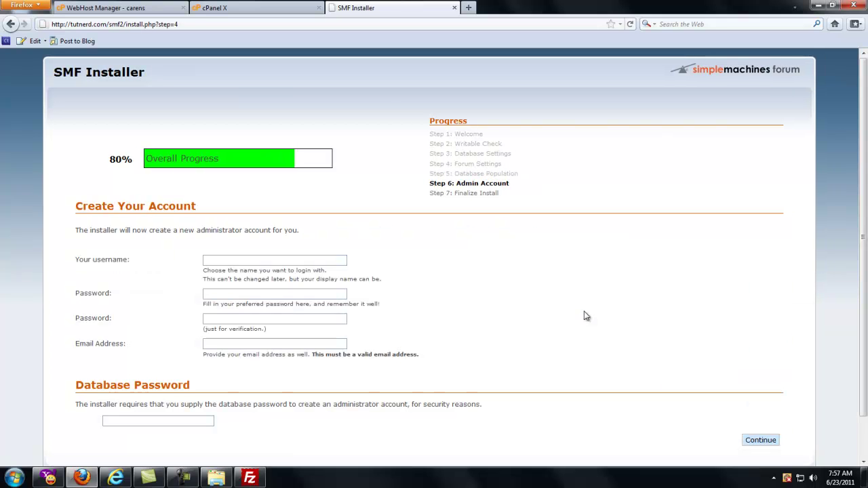
{"action": "left_click", "coordinate": [212, 263]}
{"action": "type", "text": "Tutnerd"}
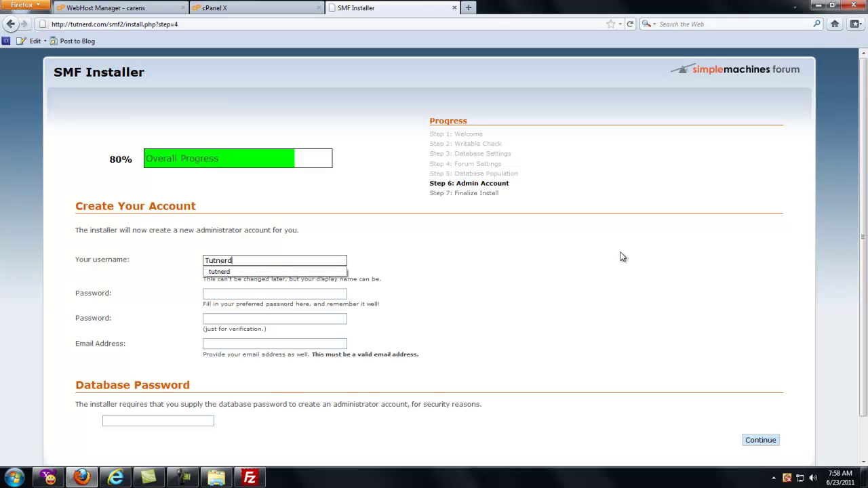
{"action": "key", "text": "Tab"}
{"action": "type", "text": "••••••••"}
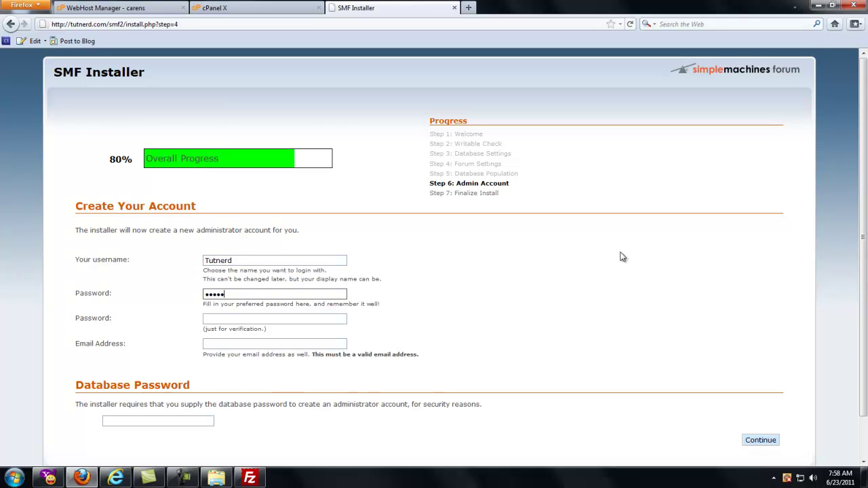
{"action": "key", "text": "Tab"}
{"action": "type", "text": "••••••••"}
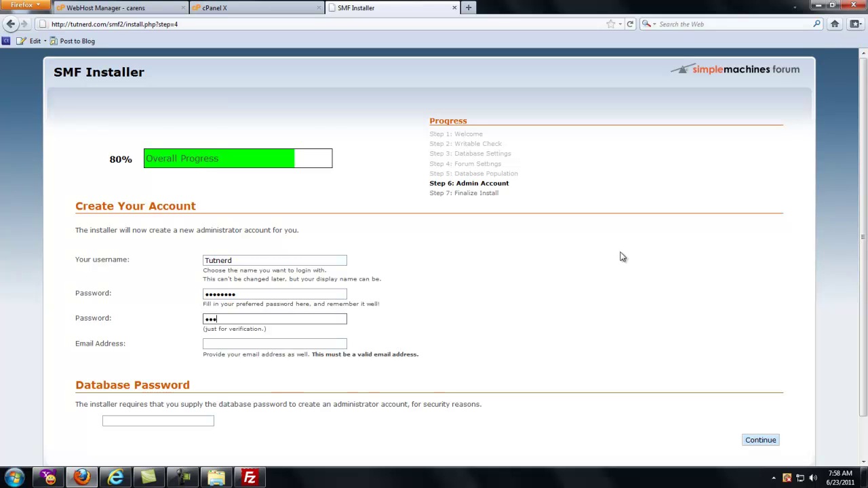
{"action": "key", "text": "Tab"}
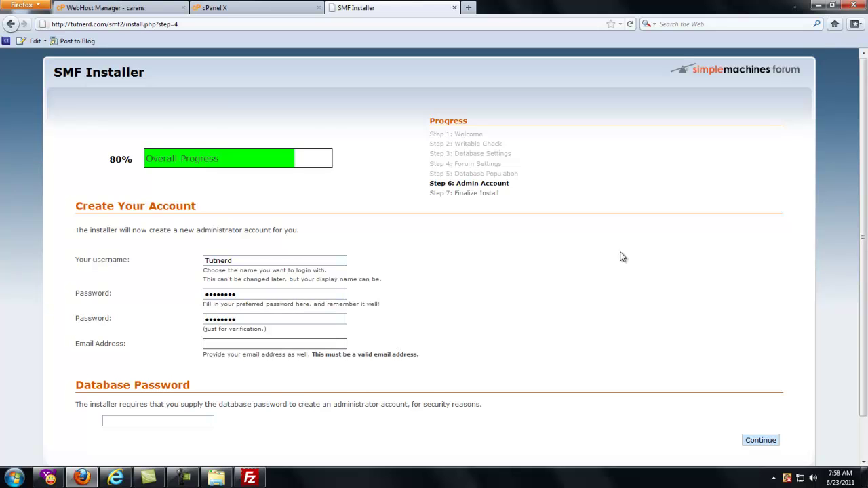
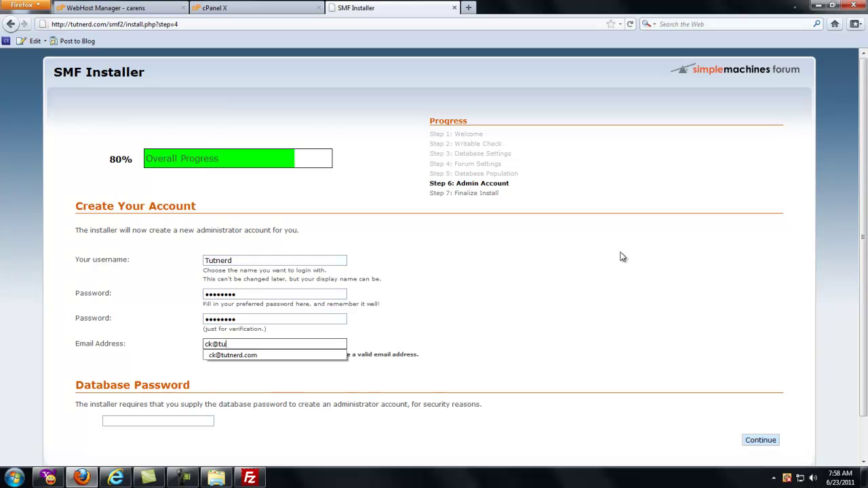
{"action": "key", "text": "Tab"}
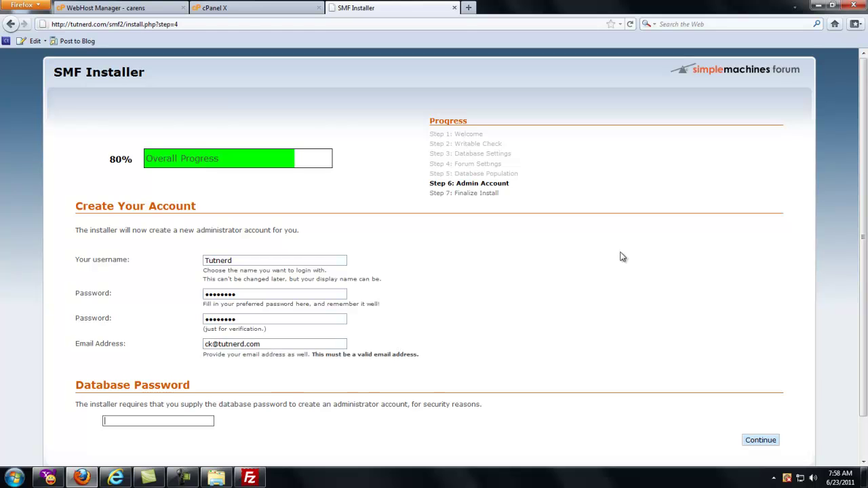
Step: Supply the database password and create the admin account to finish installing
{"action": "scroll", "coordinate": [589, 337], "scroll_direction": "down", "scroll_amount": 1}
{"action": "left_click", "coordinate": [144, 374]}
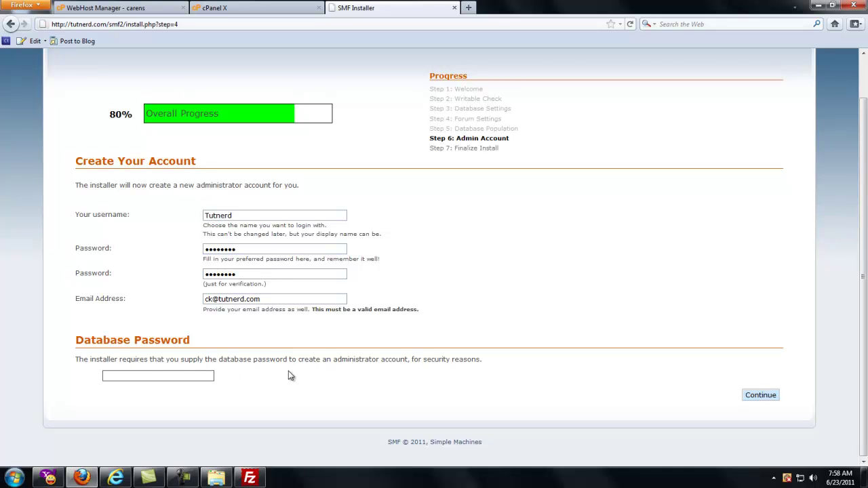
{"action": "type", "text": "•••••••••"}
{"action": "left_click", "coordinate": [765, 397]}
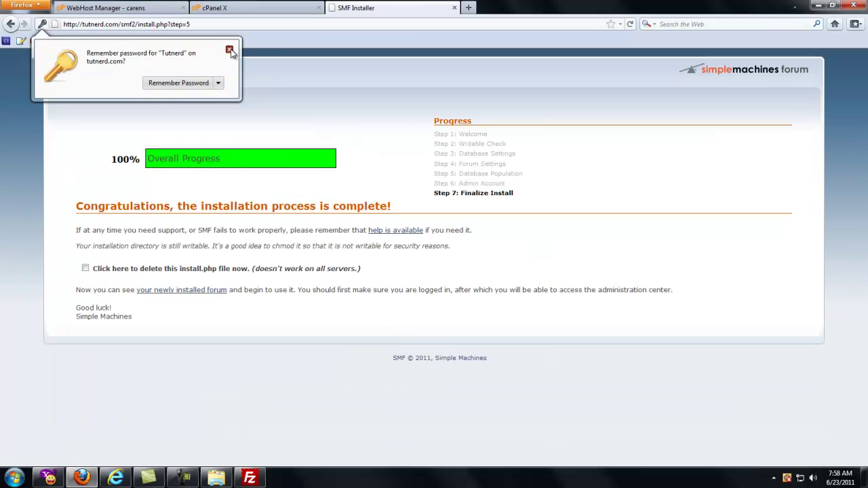
Step: Dismiss the password prompt, tick deleting install.php, and open the new Tut Nerd SMF Tutorial forum
{"action": "left_click", "coordinate": [229, 51]}
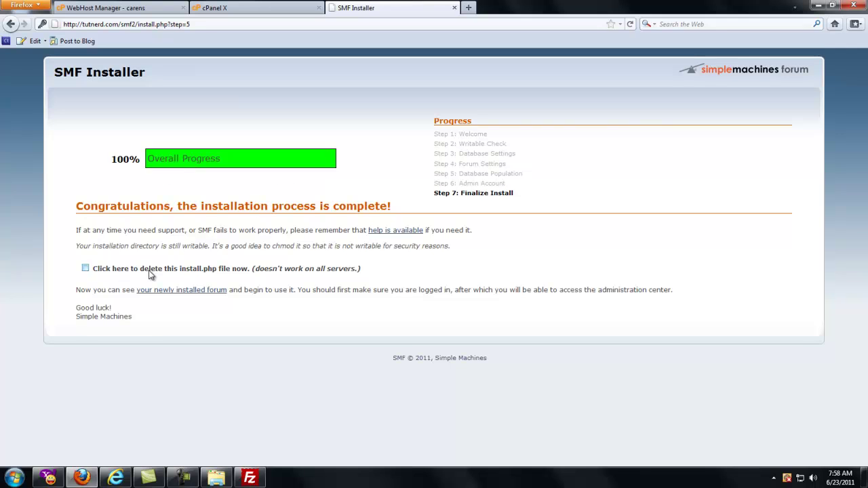
{"action": "left_click_drag", "start_coordinate": [112, 270], "coordinate": [248, 272]}
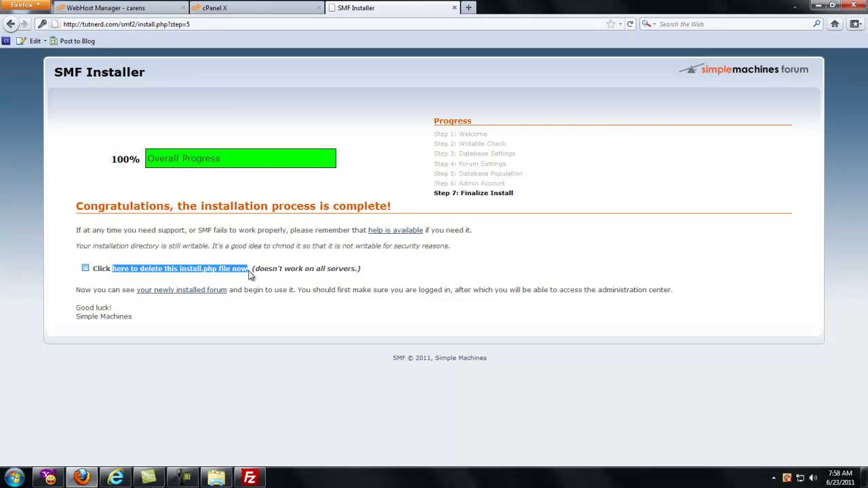
{"action": "left_click", "coordinate": [85, 269]}
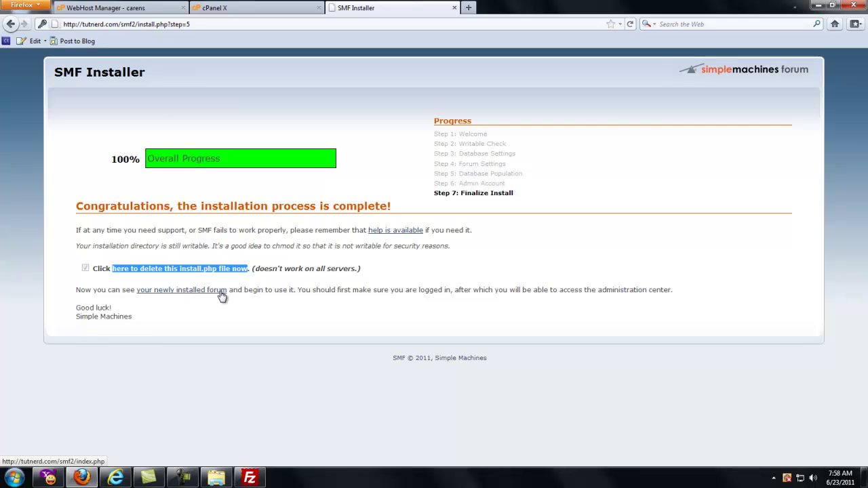
{"action": "left_click", "coordinate": [222, 292]}
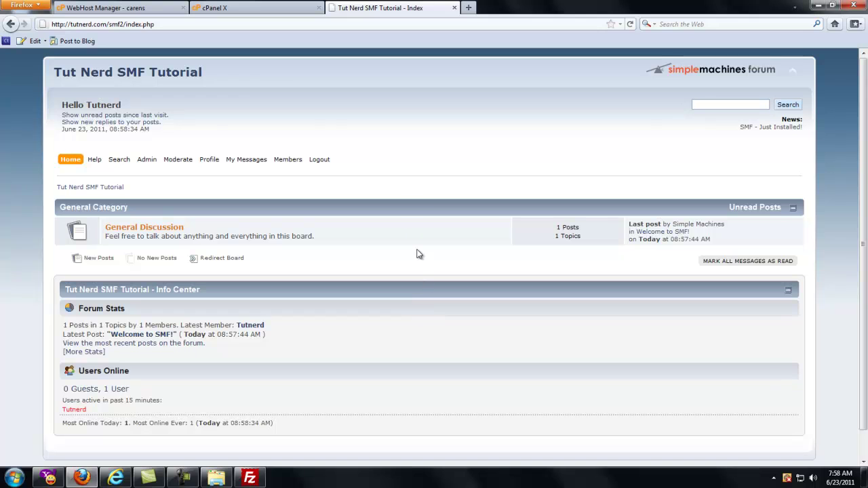
{"action": "left_click", "coordinate": [42, 24]}
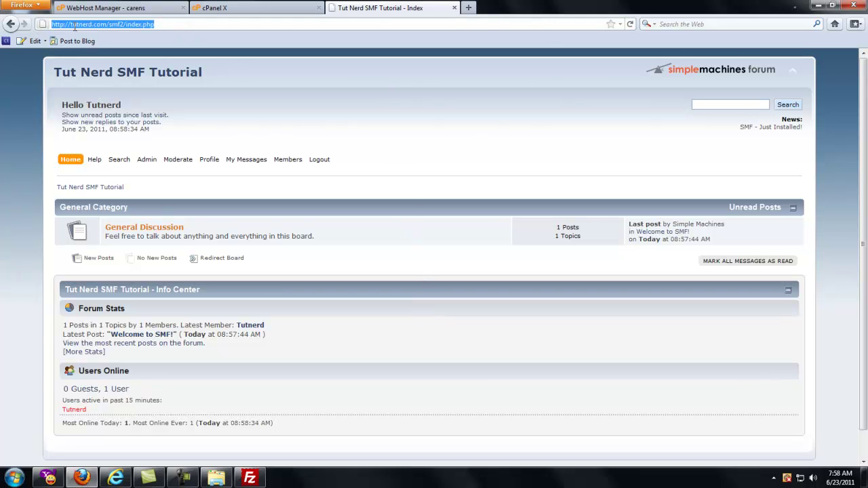
{"action": "left_click", "coordinate": [100, 24]}
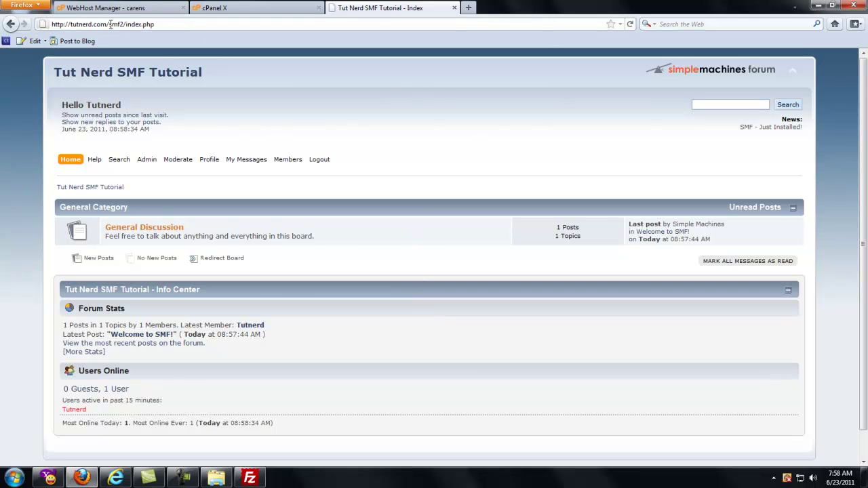
{"action": "left_click_drag", "start_coordinate": [109, 25], "coordinate": [122, 25]}
{"action": "double_click", "coordinate": [127, 25]}
{"action": "left_click", "coordinate": [143, 165]}
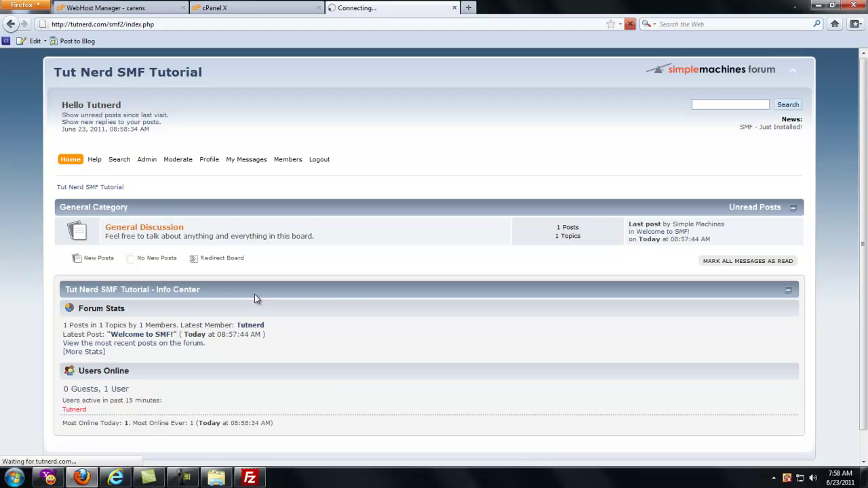